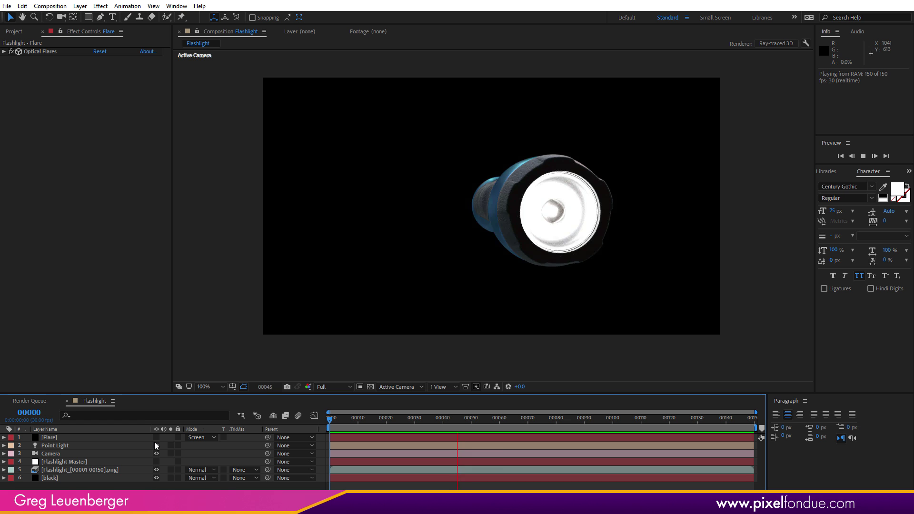
Make the Flare layer visible, preview the lens flare over the flashlight, then stop playback.
left_click(156, 437)
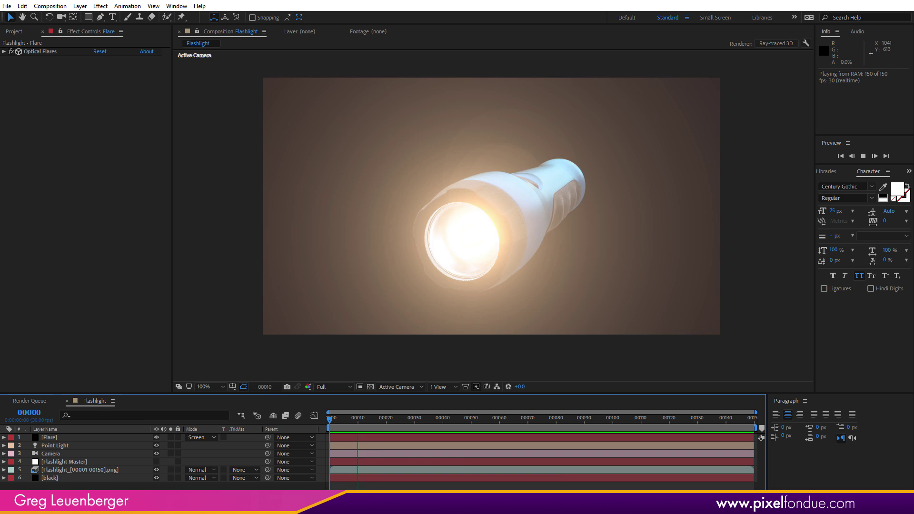
key("space")
key("space")
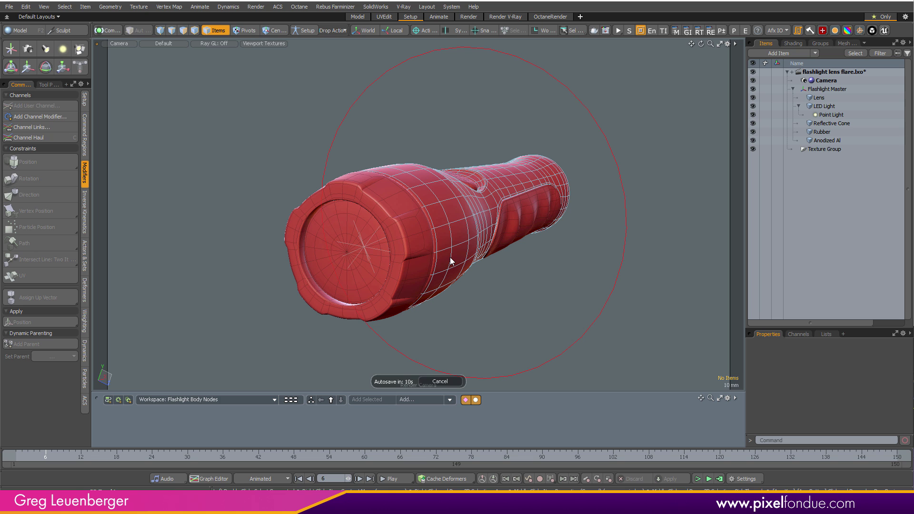
Dismiss the autosave prompt and select Reflective Cone, Anodized Al, Rubber and Point Light in turn.
left_click(447, 384)
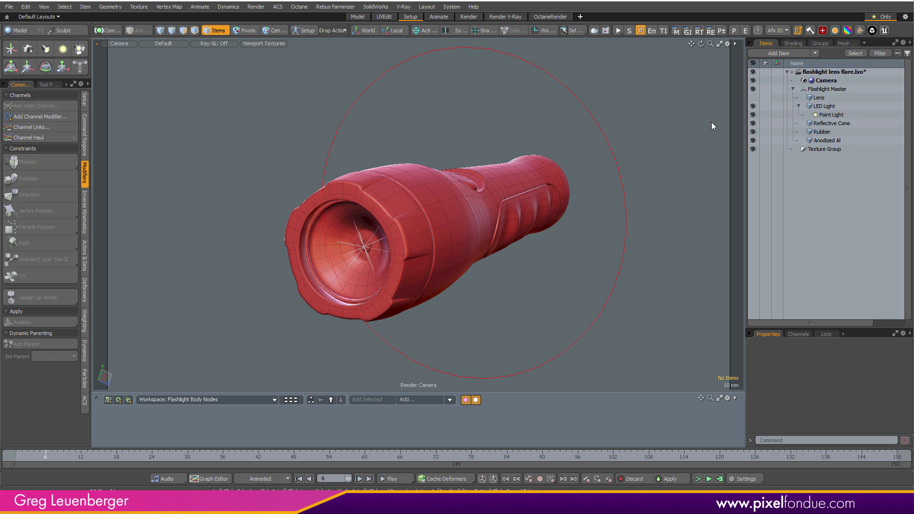
left_click(335, 267)
left_click(337, 266)
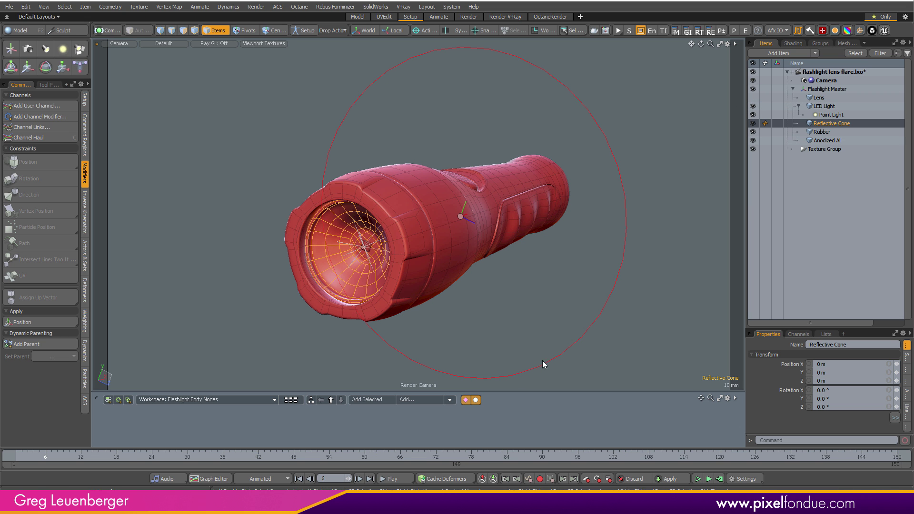
left_click(457, 243)
left_click(529, 215)
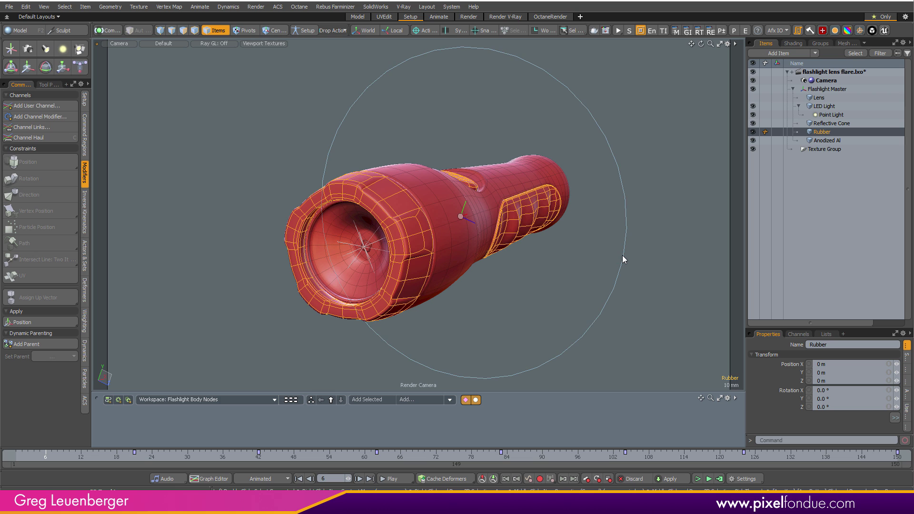
left_click(826, 115)
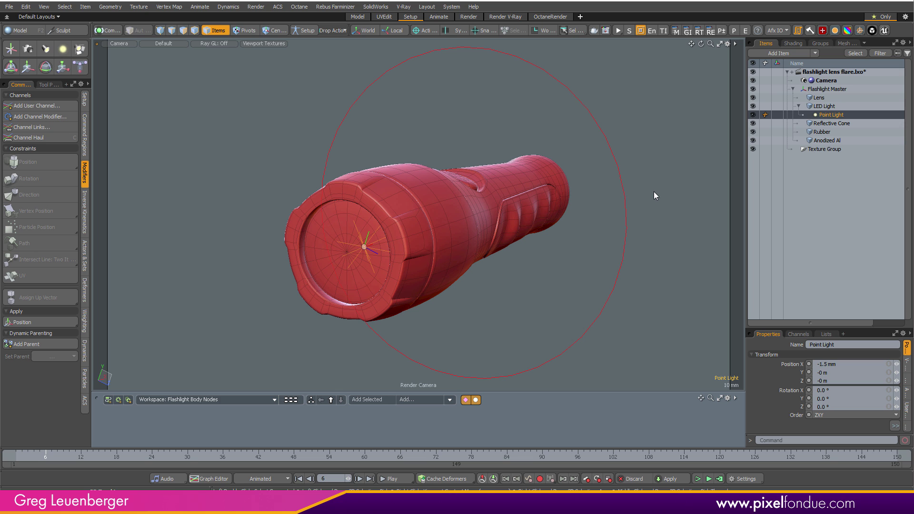
Review Flashlight Master's rotation curves in the Graph Editor, then move to frame 123 and select Point Light.
left_click(832, 88)
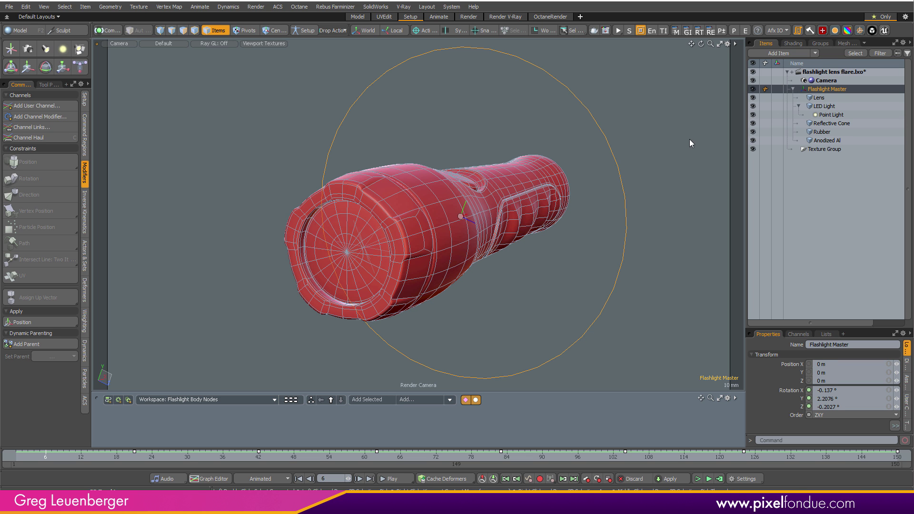
key("ctrl+g")
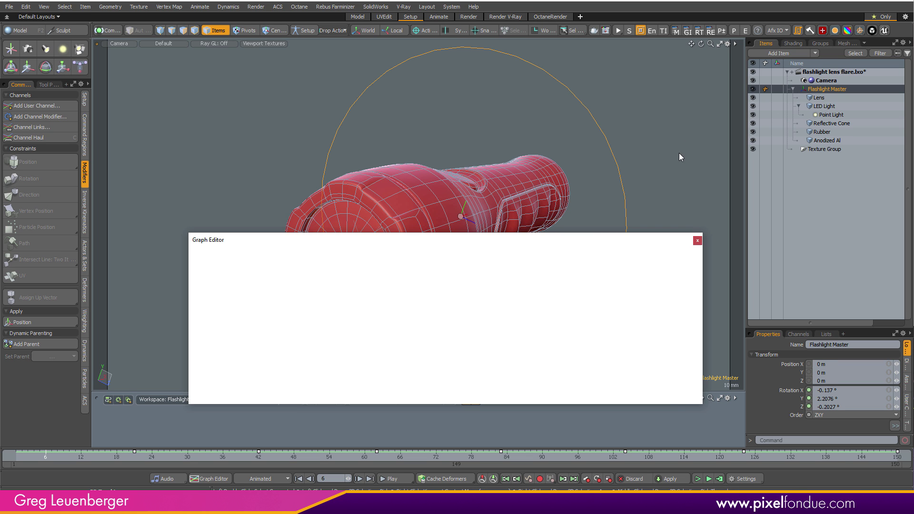
left_click_drag(459, 244, 403, 314)
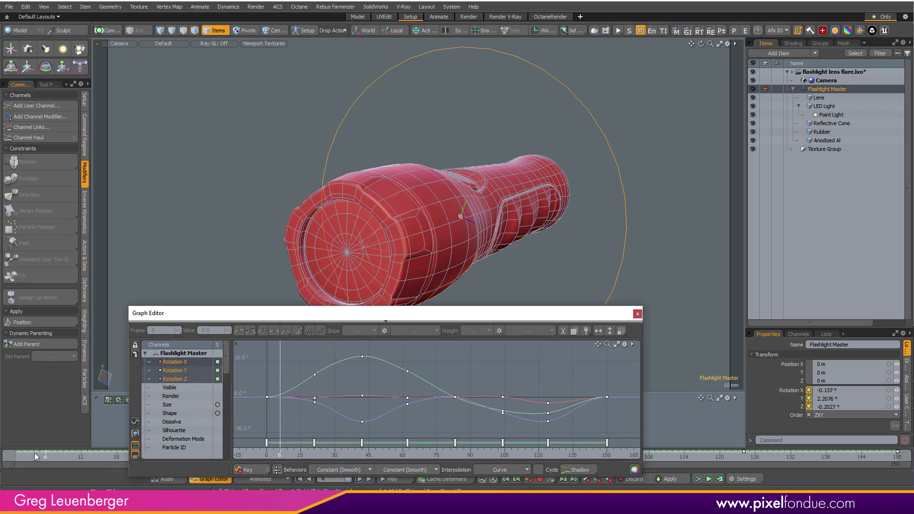
left_click(637, 313)
left_click_drag(70, 450, 737, 450)
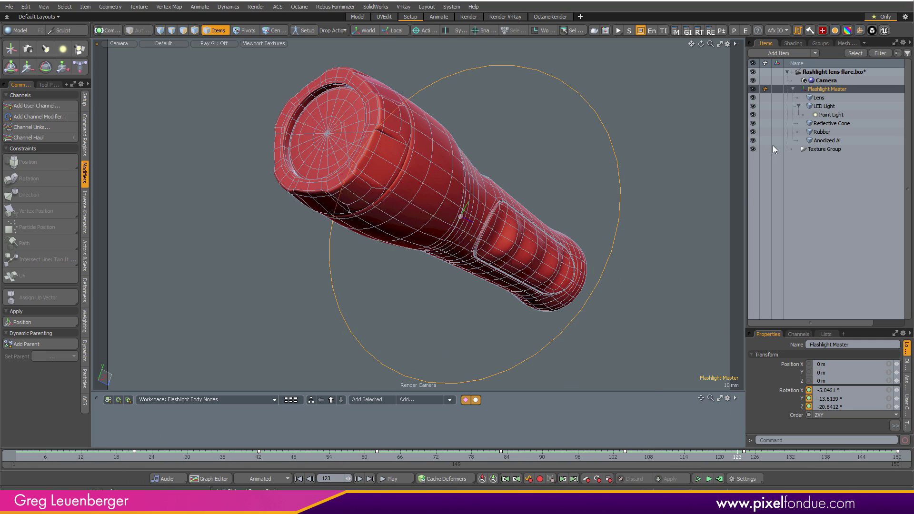
left_click(831, 116)
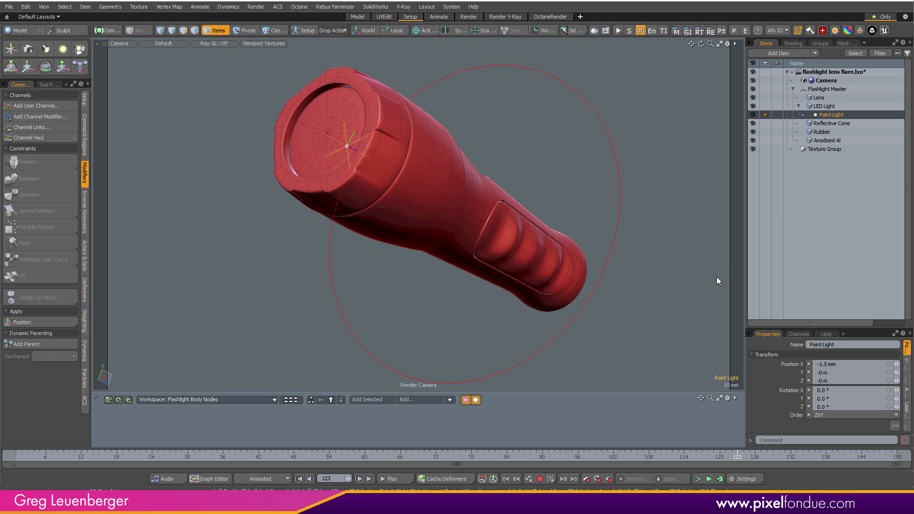
Switch the viewport to Perspective and select Camera, Point Light and Flashlight Master together.
key("ctrl+space")
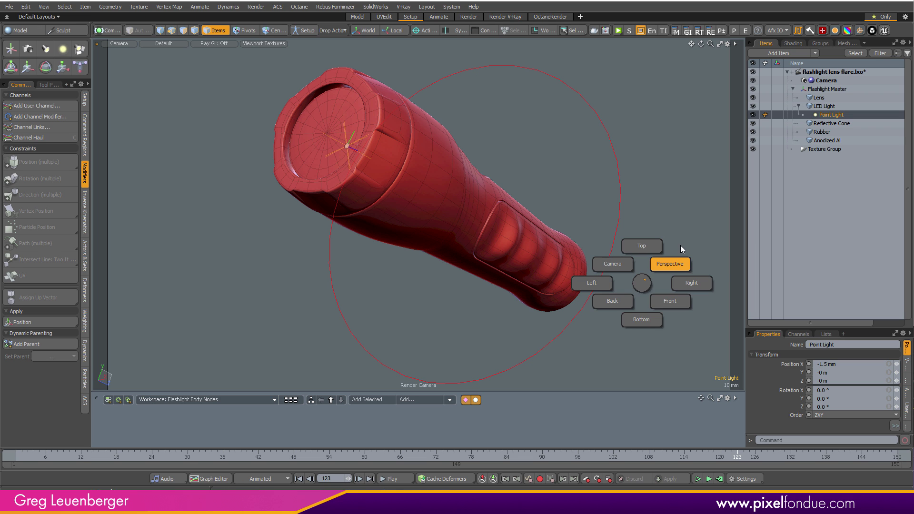
left_click(681, 246)
left_click(599, 252)
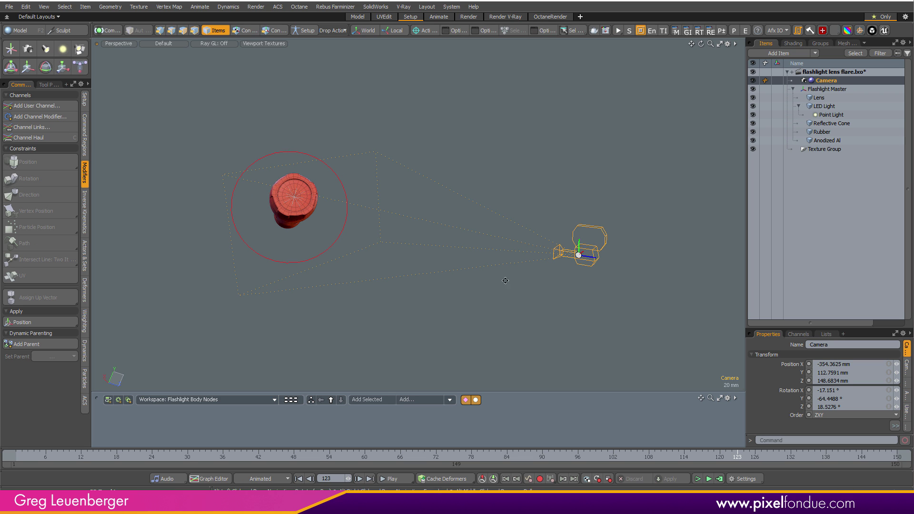
left_click_drag(595, 253, 511, 320)
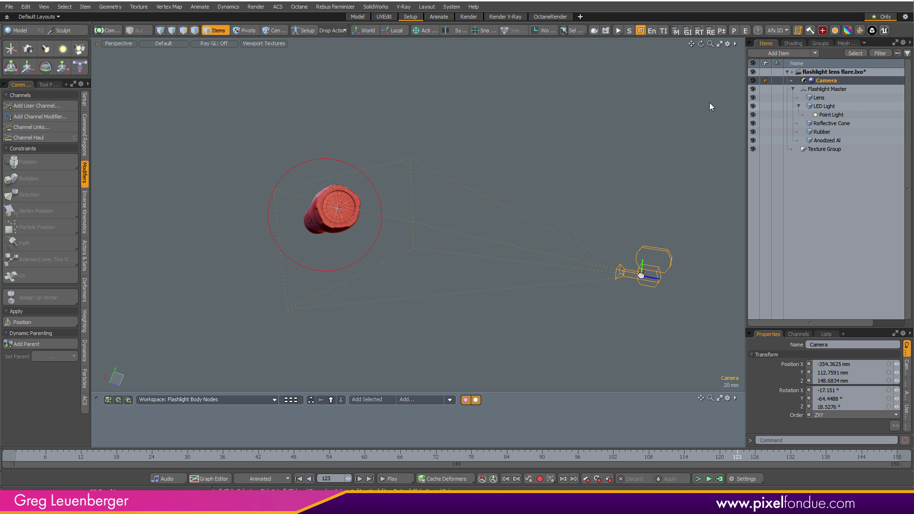
left_click(832, 115, "ctrl")
left_click_drag(604, 184, 595, 214)
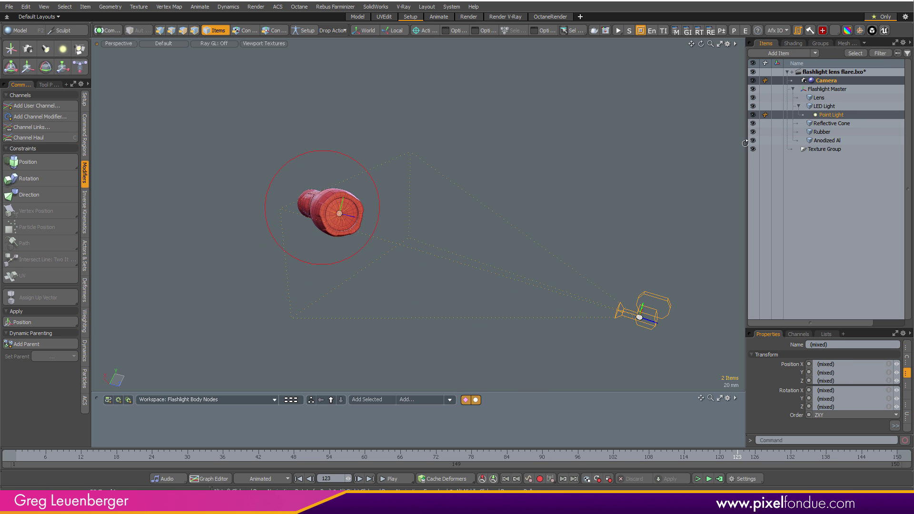
left_click(827, 89, "ctrl")
mouse_move(592, 159)
left_mouse_down()
mouse_move(429, 228)
mouse_move(595, 171)
left_mouse_up()
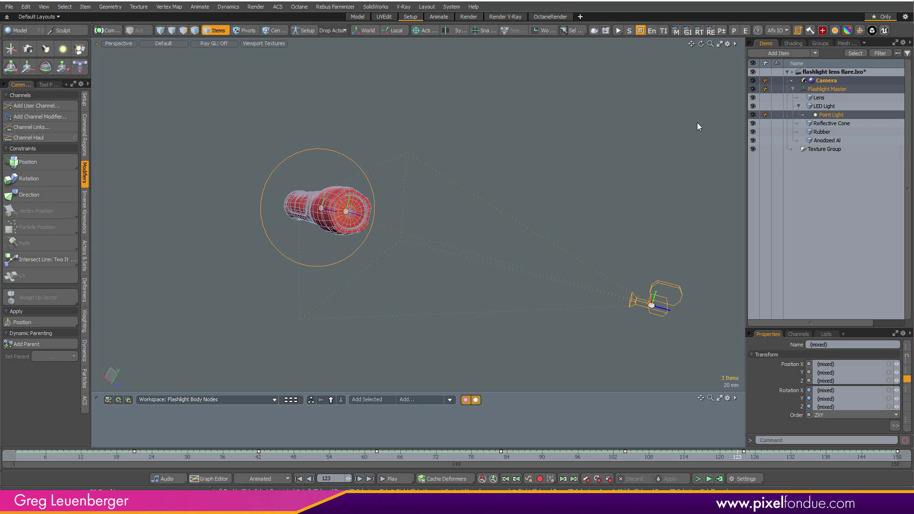
Add Flashlight Master, Point Light and Camera to a new AfterFX_IO group, check Groups, then deselect.
left_click(781, 30)
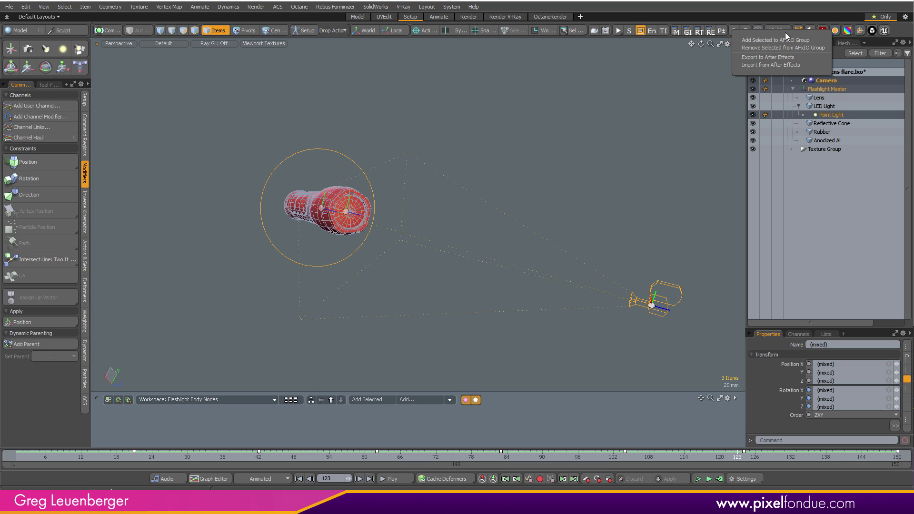
left_click(816, 40)
left_click(827, 42)
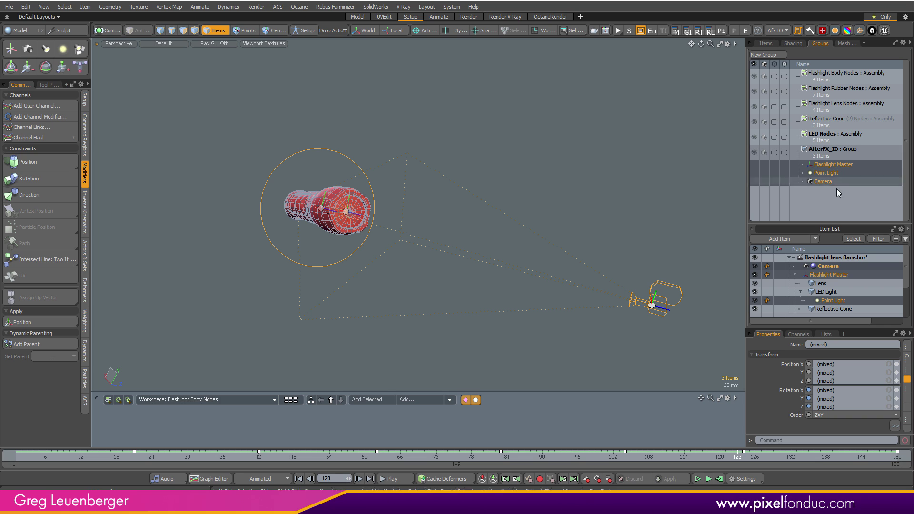
left_click(686, 221)
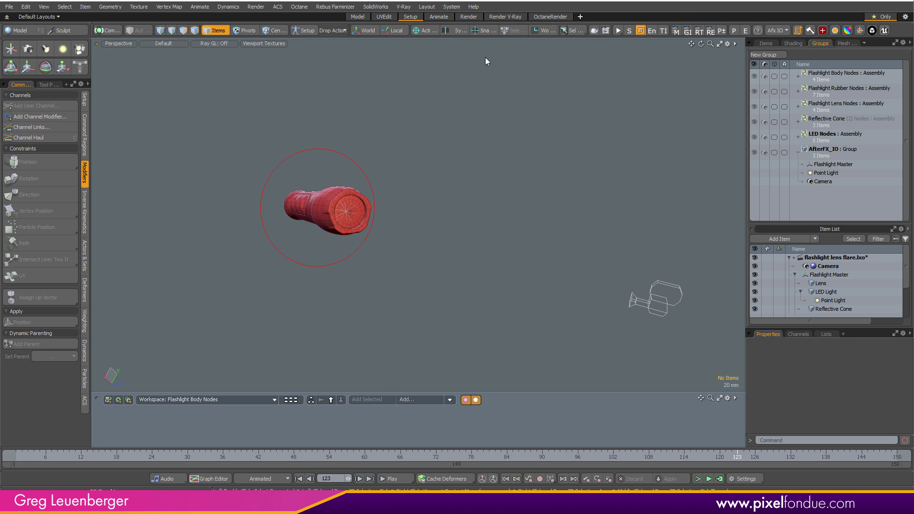
Start Export to After Effects, accept the aspect ratio warning, and save as flashlight.json on the Desktop.
left_click(783, 30)
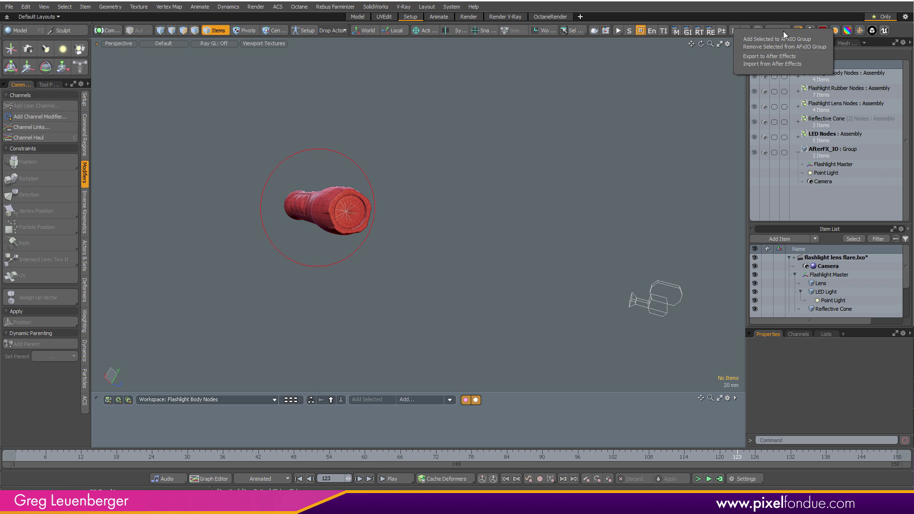
left_click(804, 58)
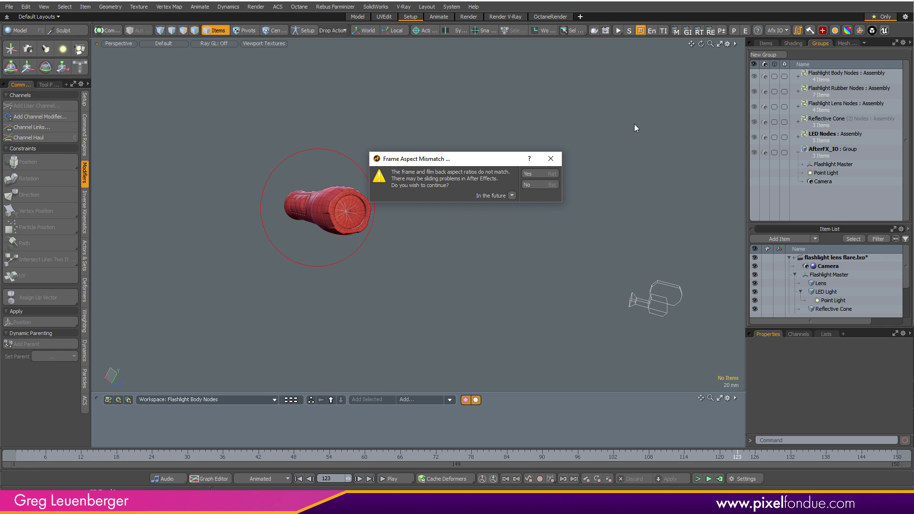
left_click(538, 174)
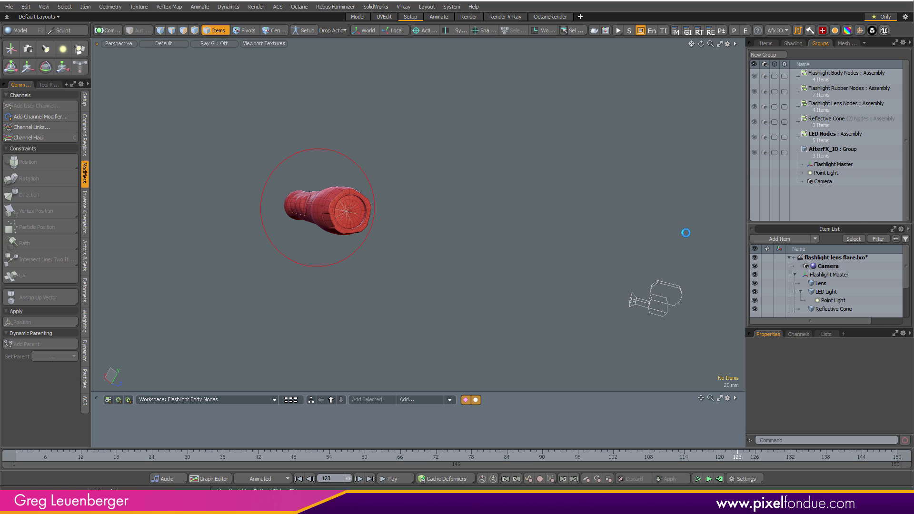
left_click(124, 192)
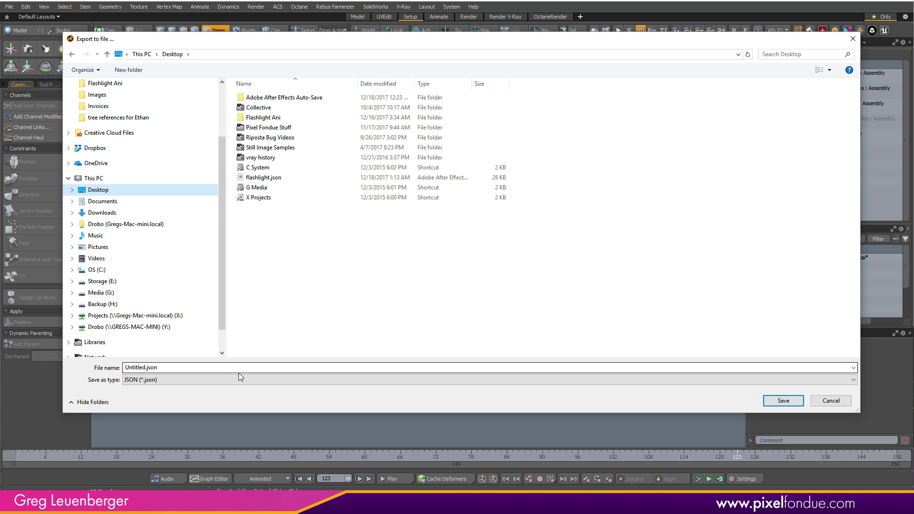
left_click(264, 178)
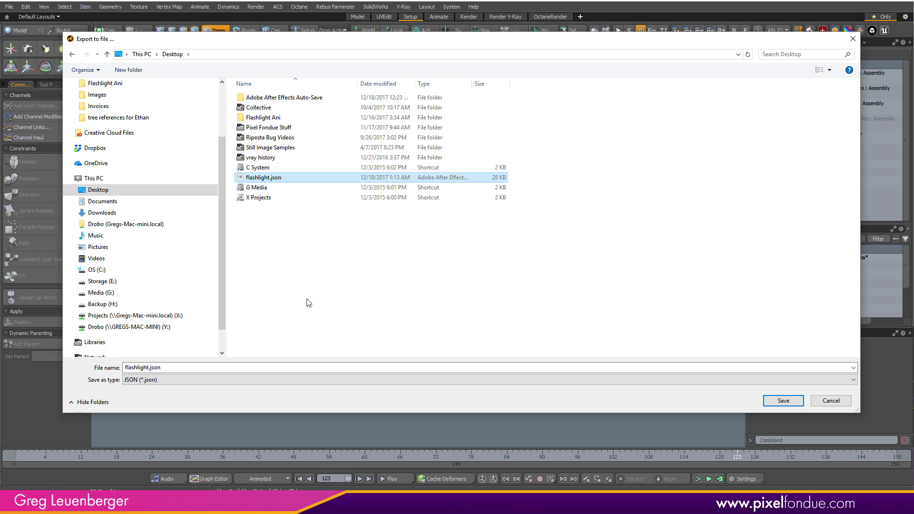
left_click(783, 401)
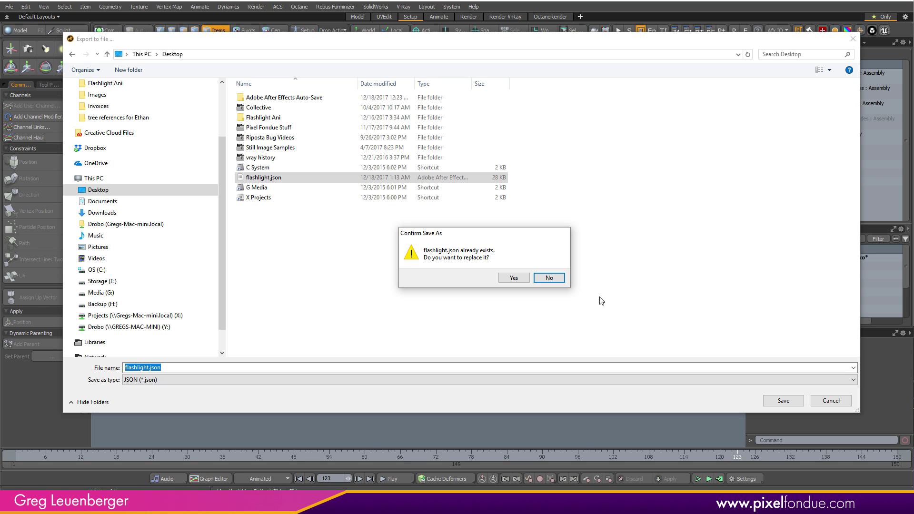
Replace flashlight.json and export frames 1–150 at scene scale 100, dismissing the Export Complete message.
left_click(515, 278)
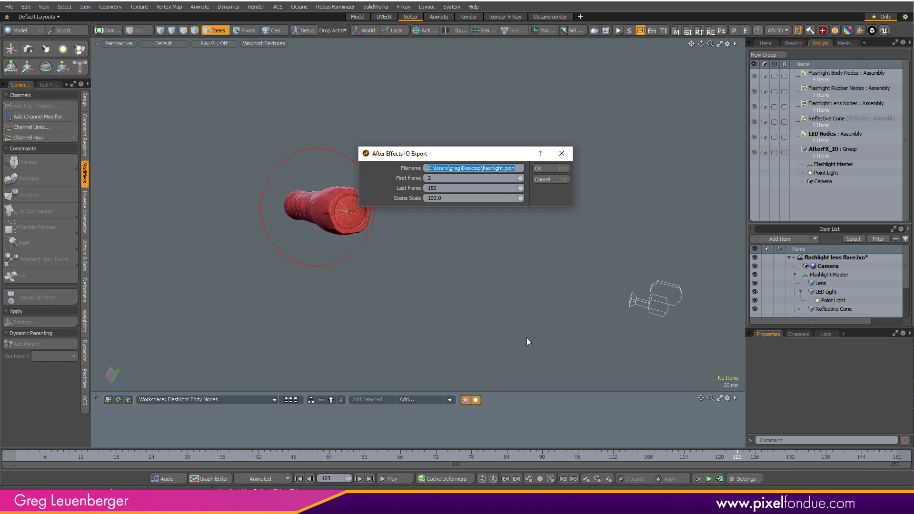
key("Tab")
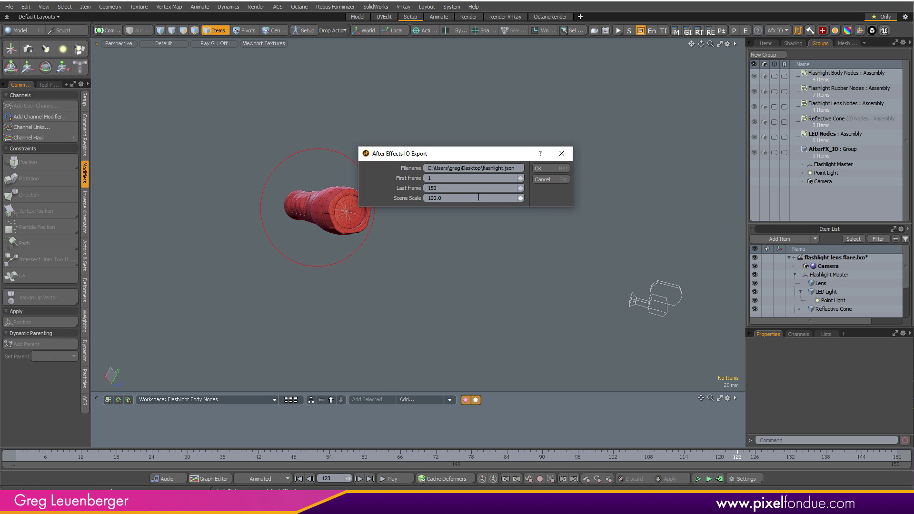
left_click(555, 169)
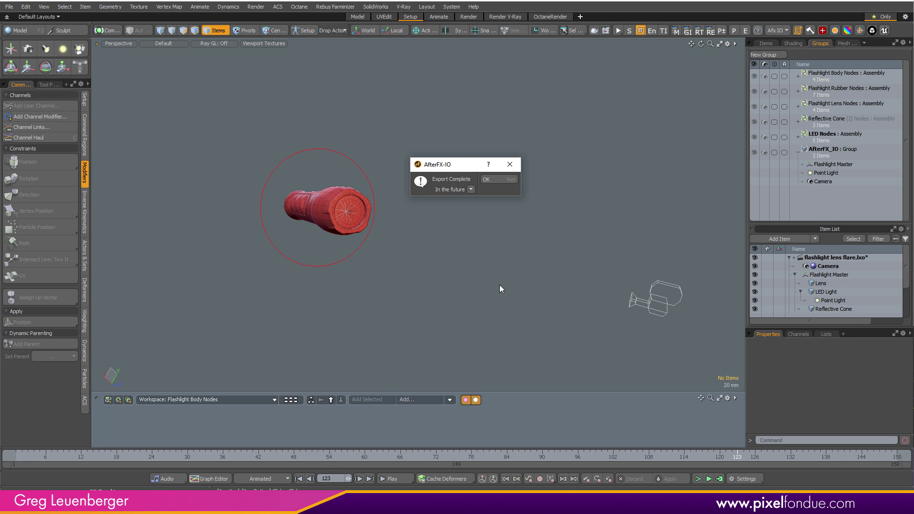
left_click(486, 180)
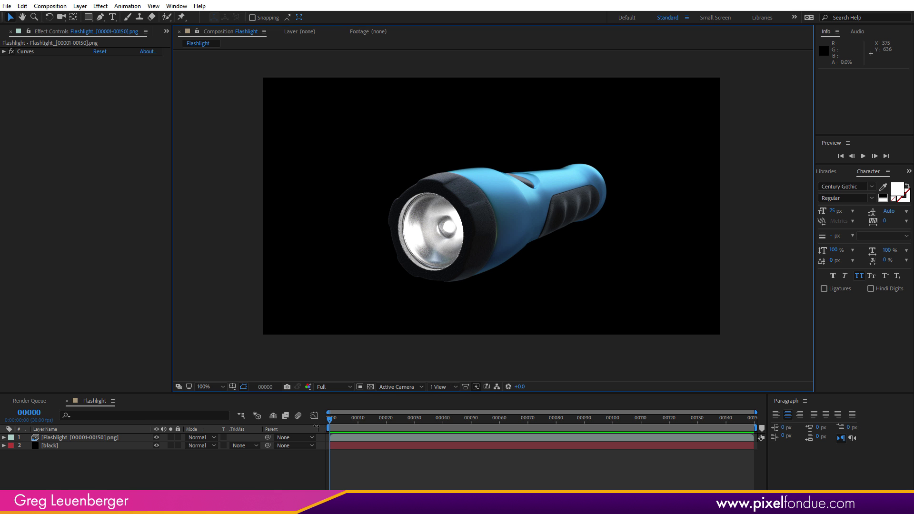
At the first frame, create a new solid named Flare and switch its visibility off.
left_click_drag(337, 419, 406, 418)
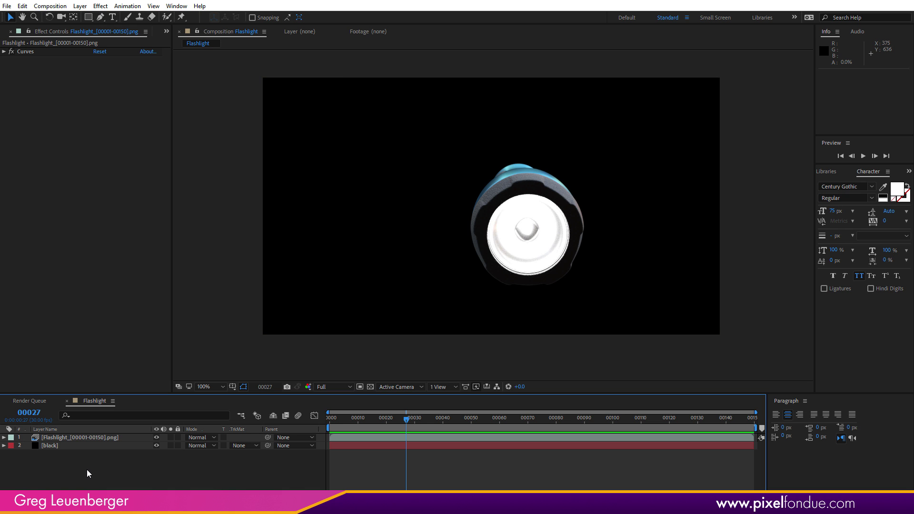
key("Home")
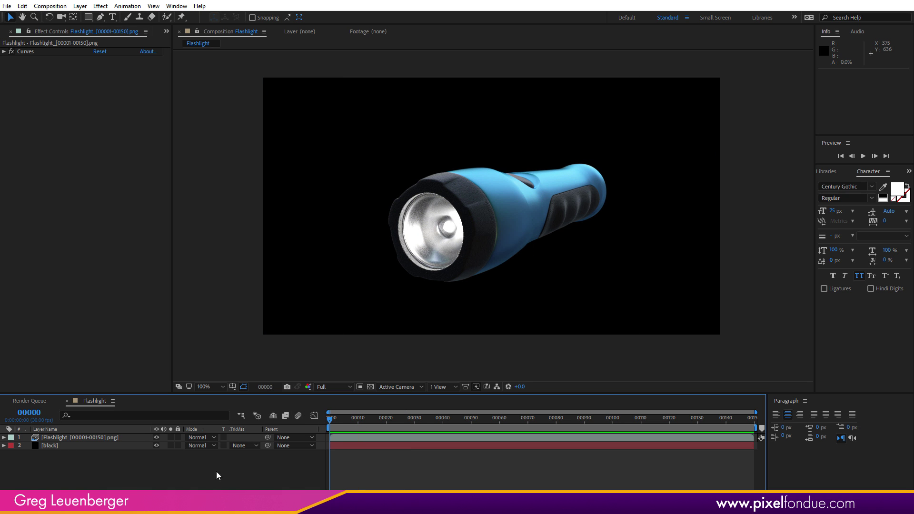
right_click(226, 170)
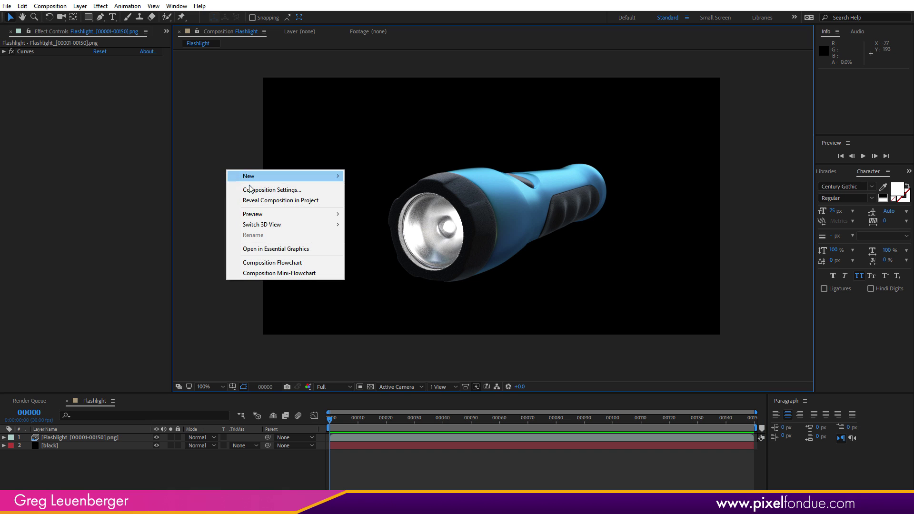
mouse_move(263, 176)
left_click(165, 202)
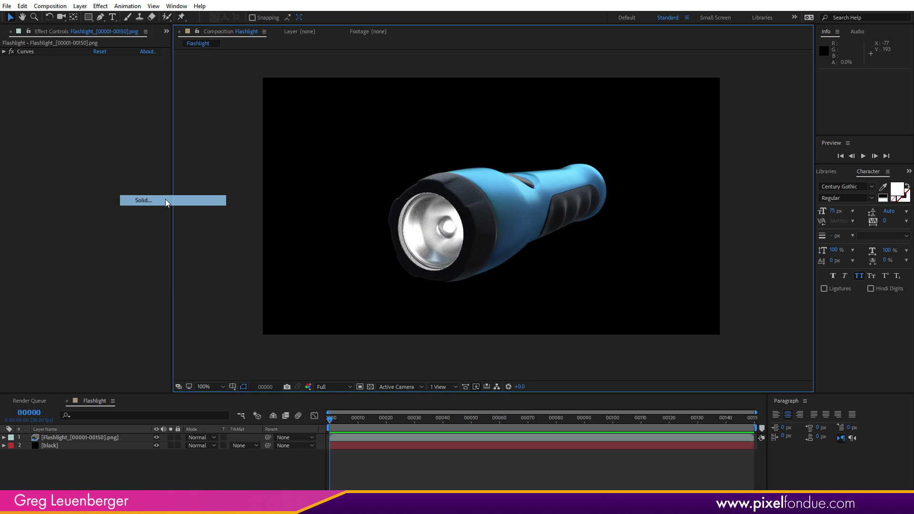
type("B")
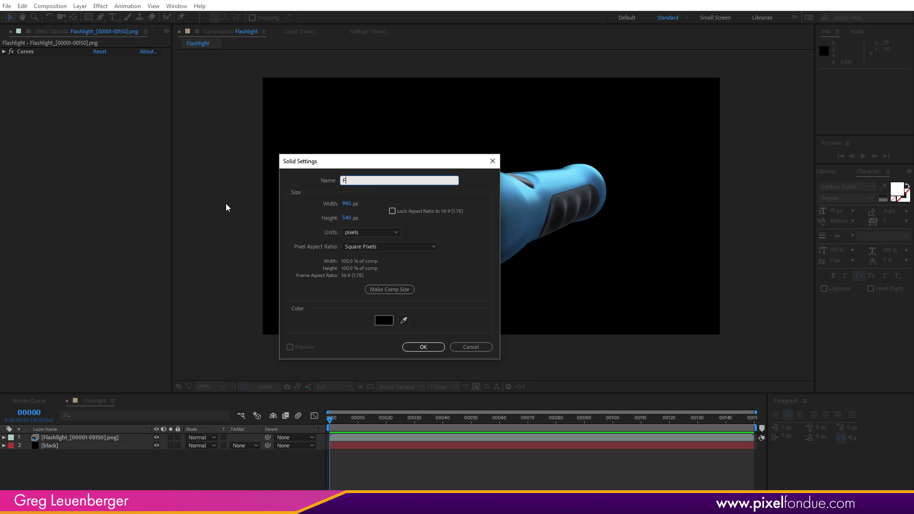
type("lare")
key("Return")
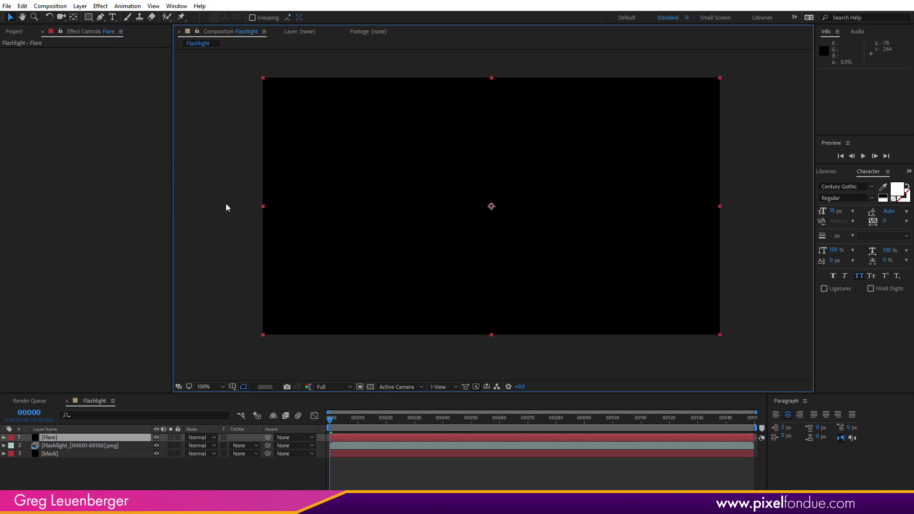
left_click(156, 437)
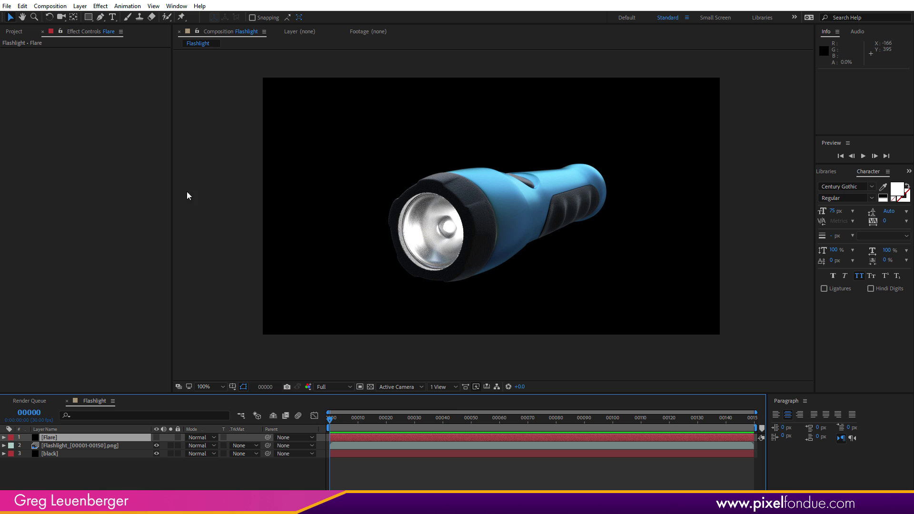
Use Run Script File with All File Formats shown and pick Afx MODO IO.jsxbin.
left_click(7, 6)
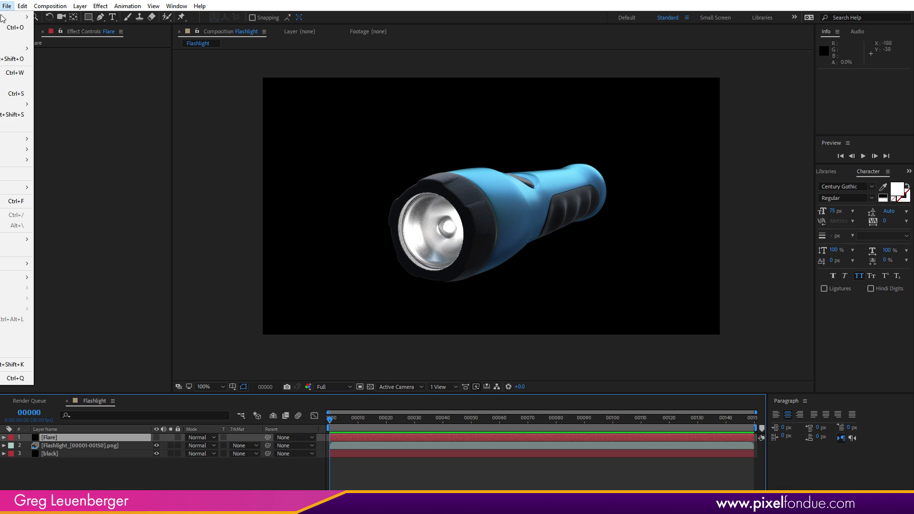
mouse_move(1, 267)
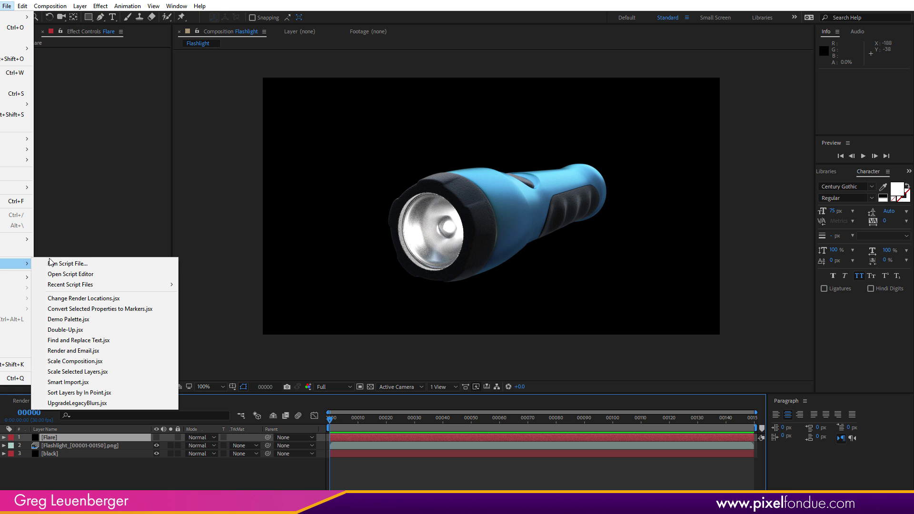
left_click(81, 268)
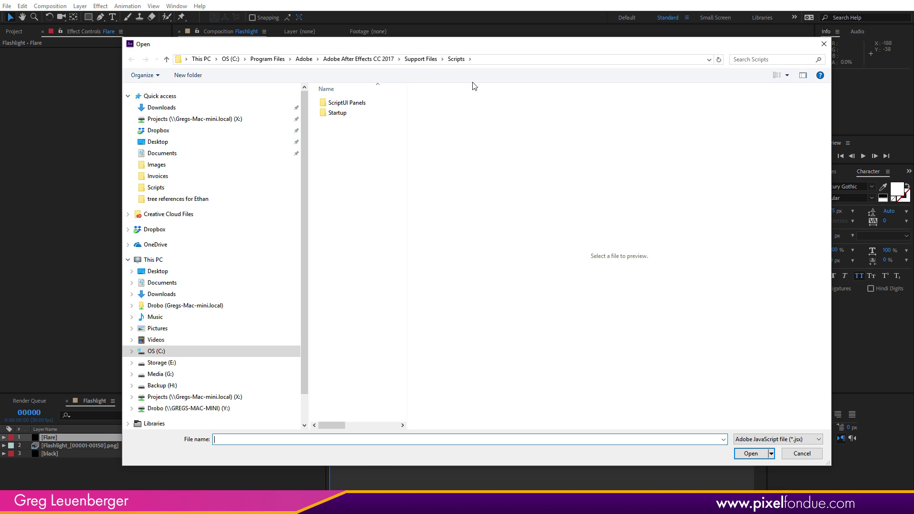
left_click(803, 440)
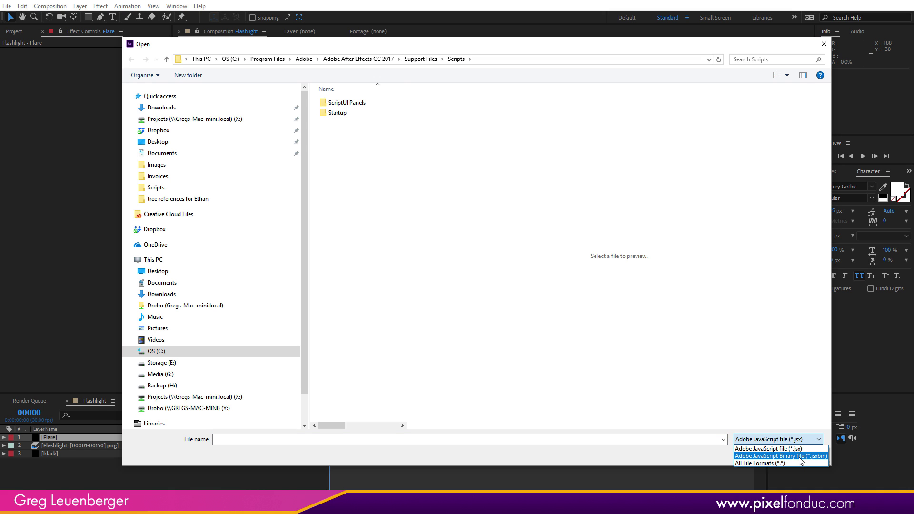
left_click(772, 463)
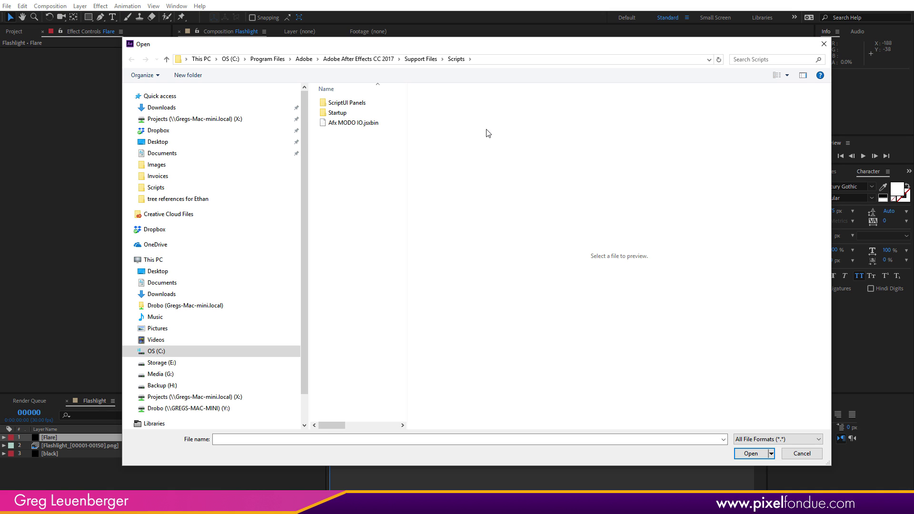
left_click(781, 439)
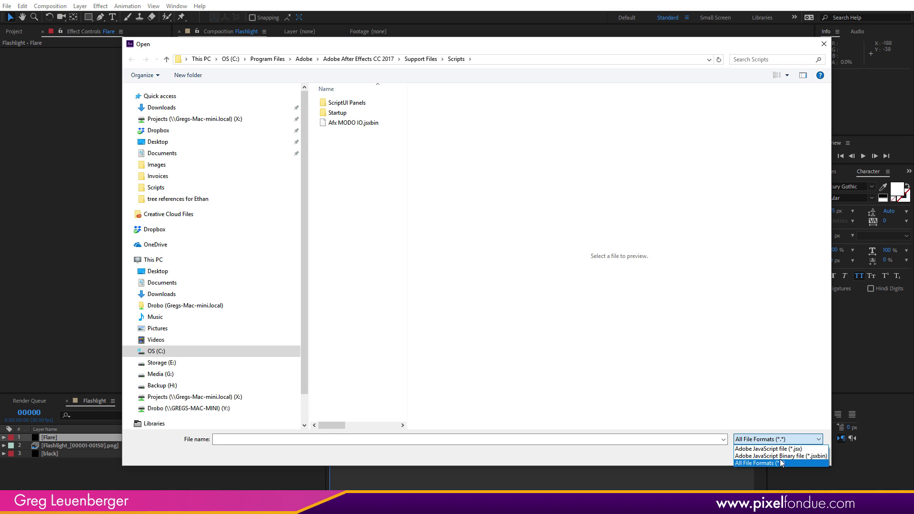
left_click(776, 463)
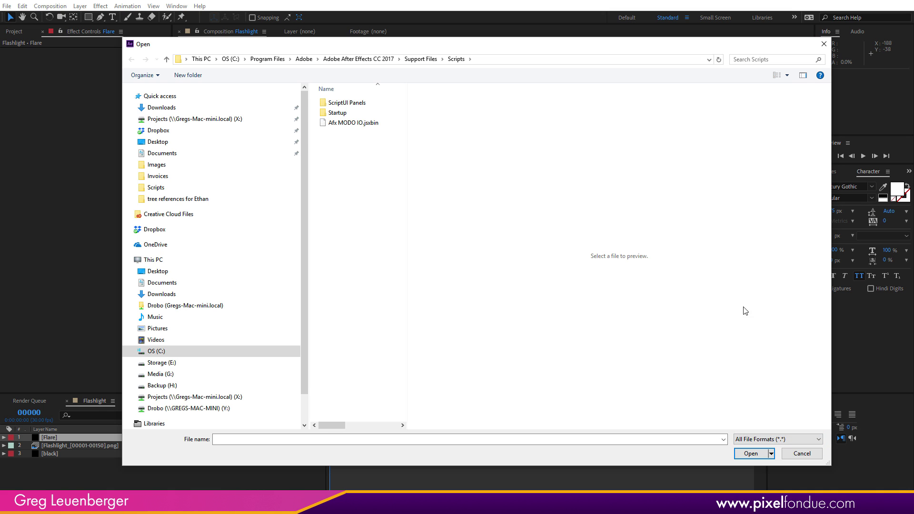
left_click(359, 122)
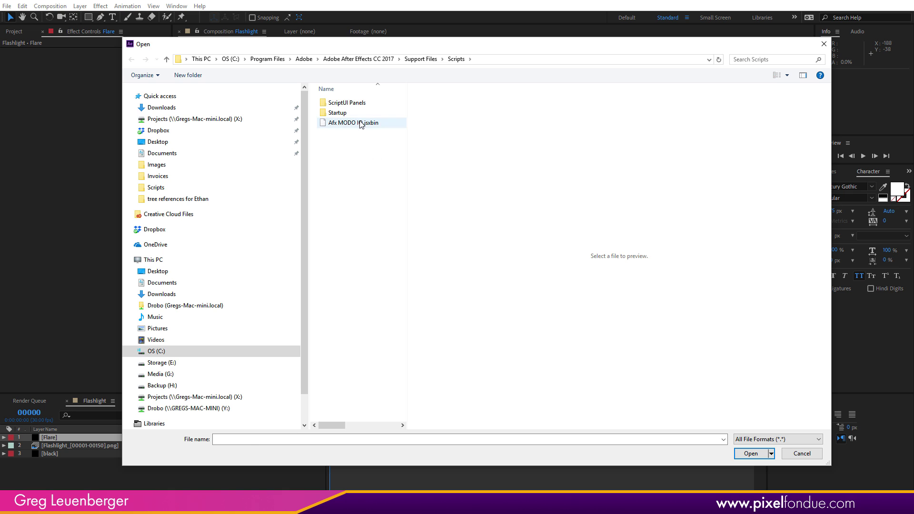
Load flashlight.json from the Desktop in MODO Data Import/Export and import it into the Flashlight comp.
left_click(764, 453)
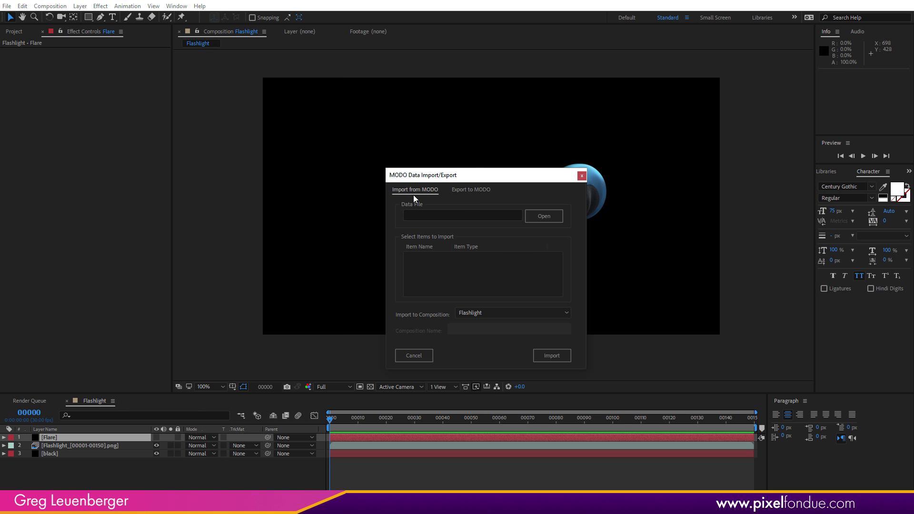
left_click(545, 217)
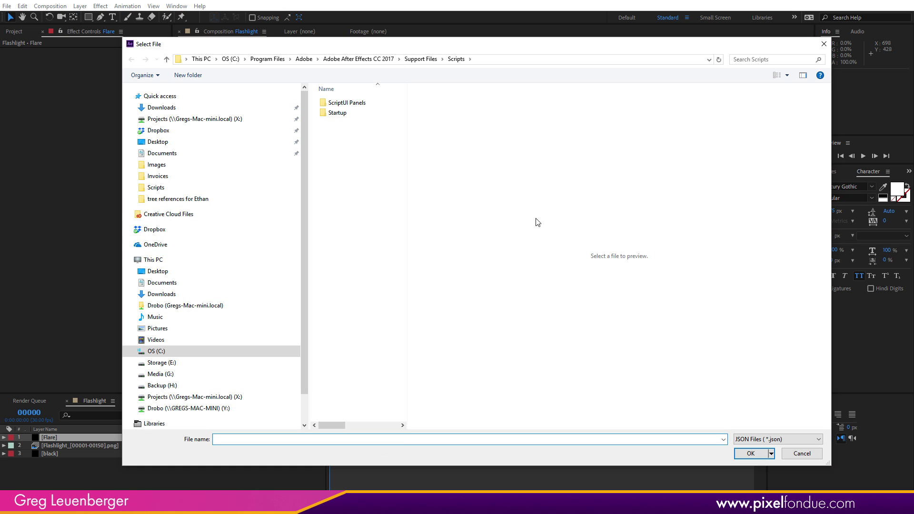
left_click(164, 142)
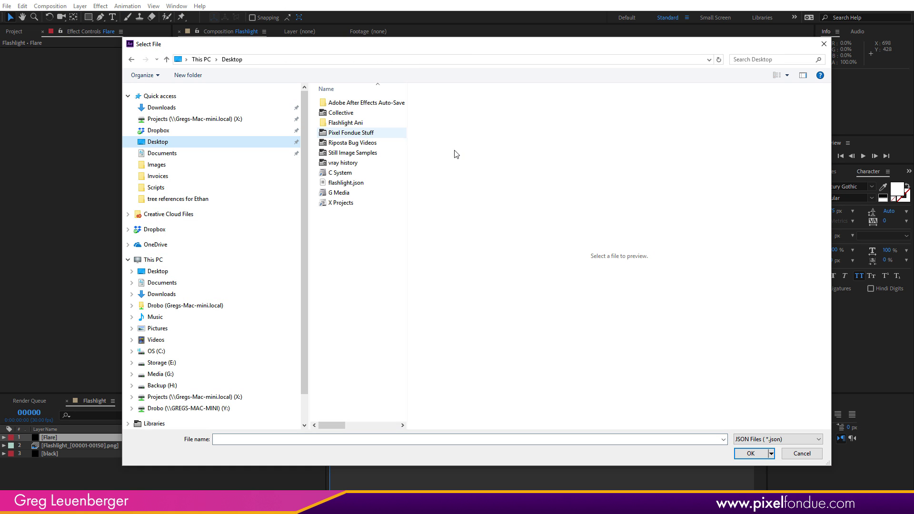
left_click(347, 183)
key("Return")
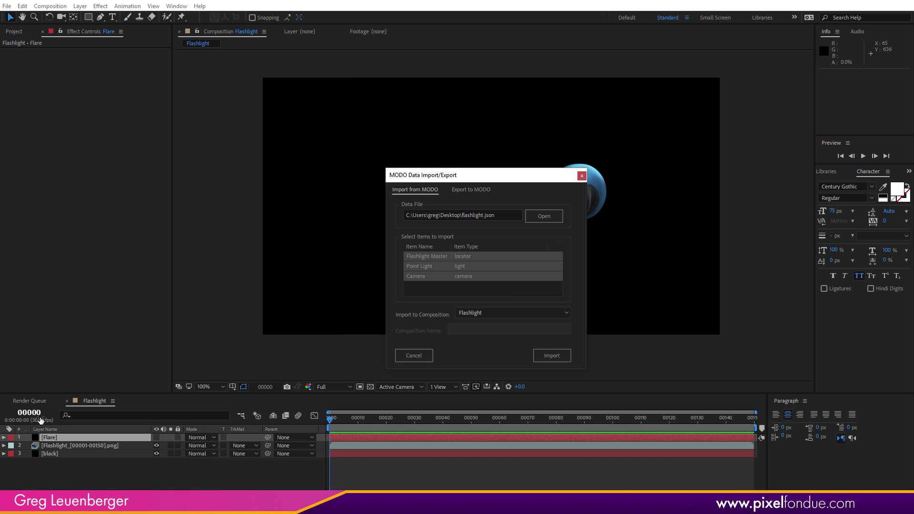
left_click(550, 356)
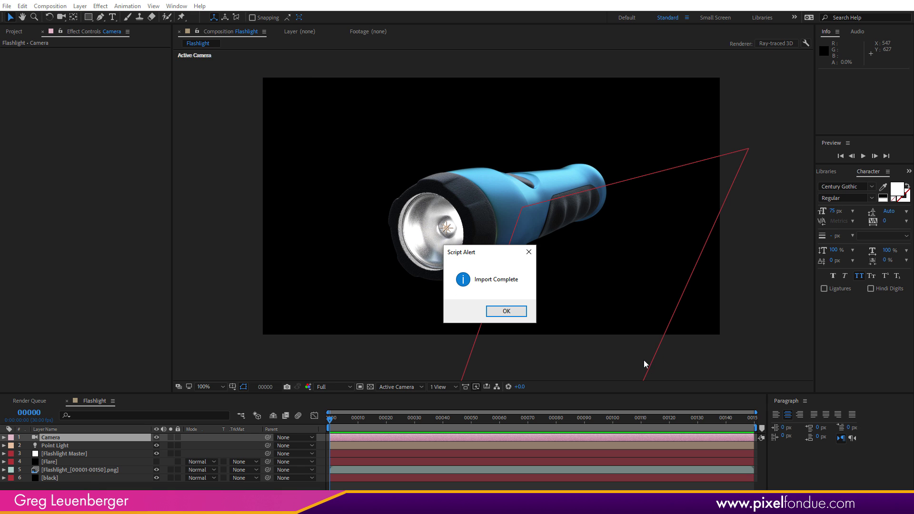
Dismiss the import-complete alert and hide the Flashlight Master layer.
key("Return")
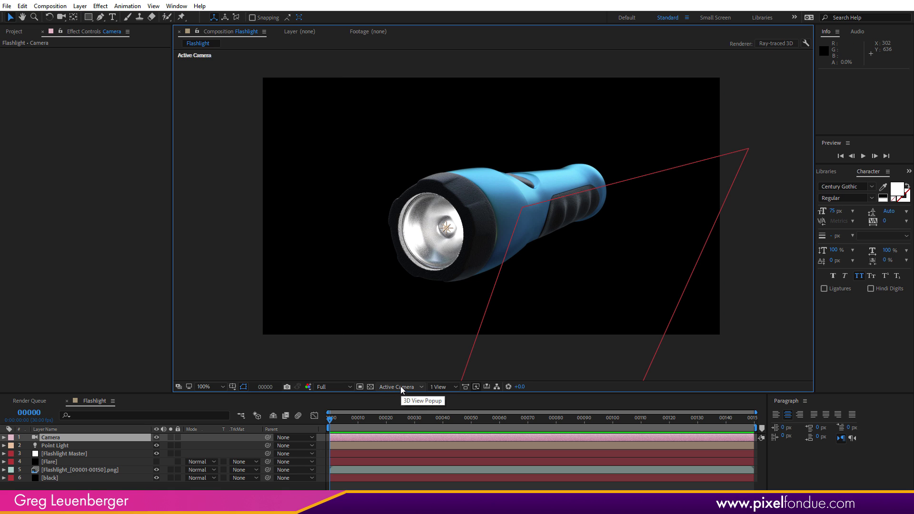
left_click(91, 454)
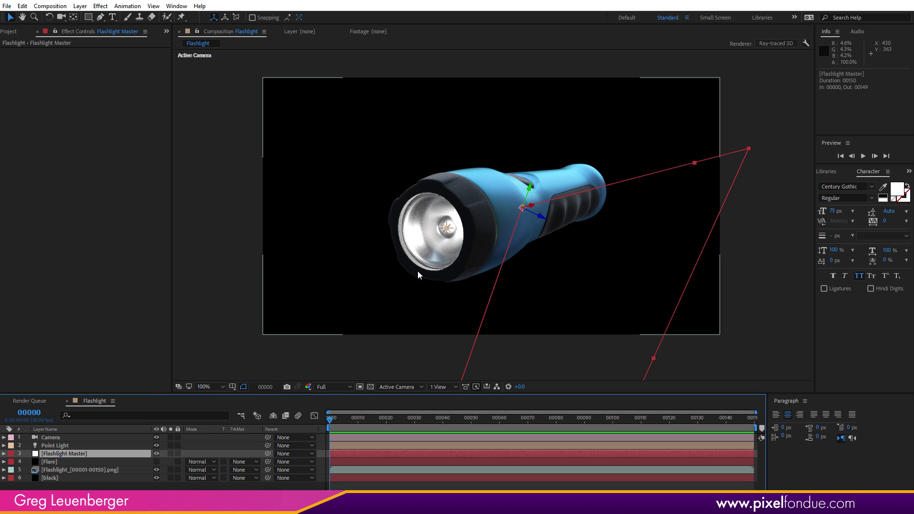
left_click(157, 454)
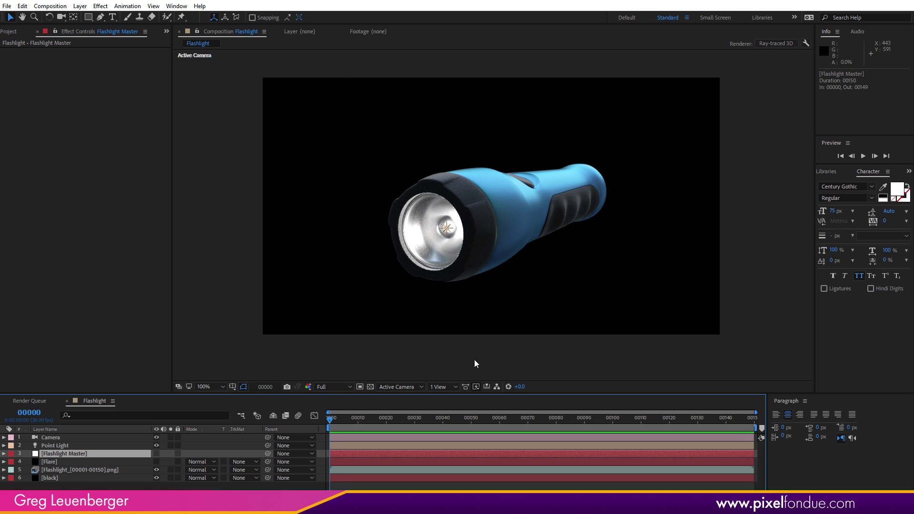
Select the Point Light layer, scrub to frame 90, play the rest of the animation, then stop.
left_click(66, 445)
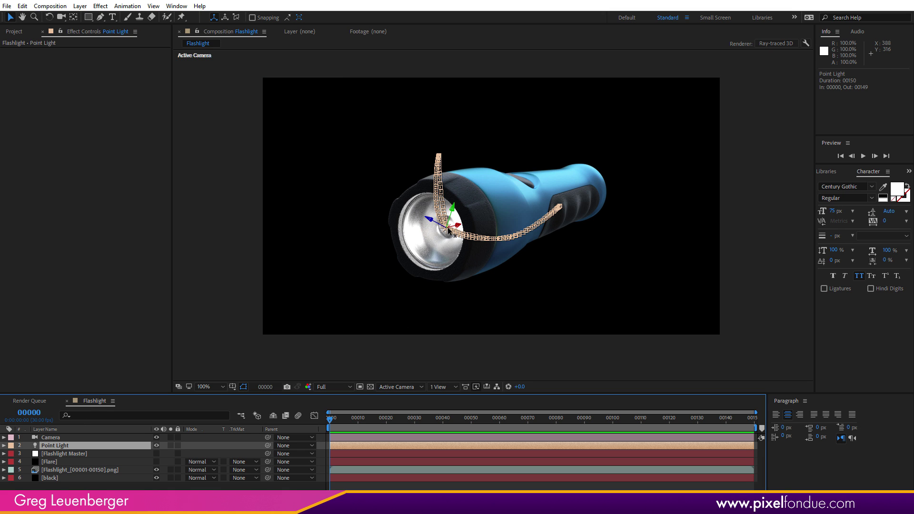
left_click_drag(342, 419, 584, 419)
key("space")
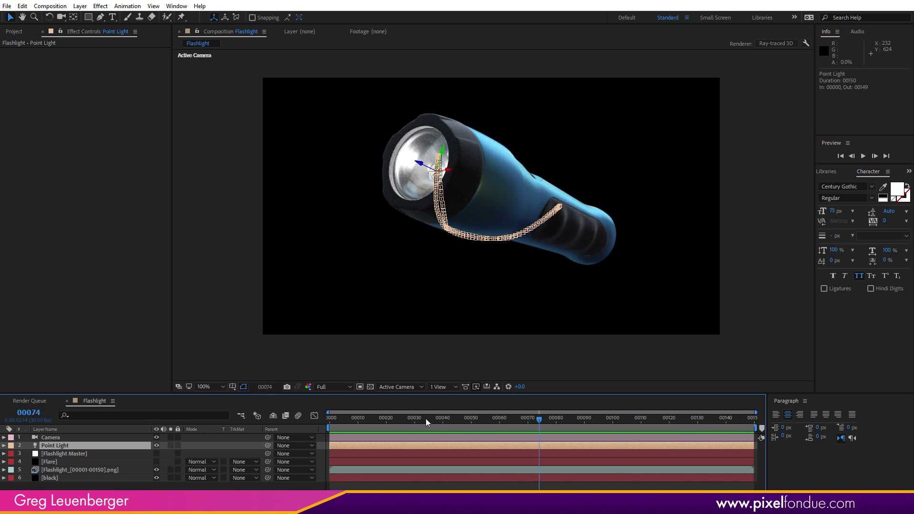
key("space")
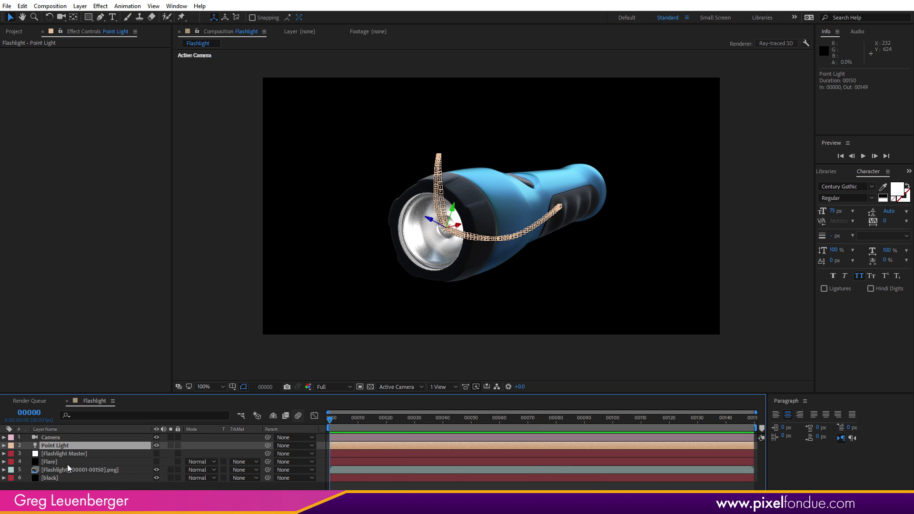
Move the Flare layer to the top, make it visible, and apply Video Copilot Optical Flares.
left_click_drag(67, 463, 100, 437)
left_click(156, 437)
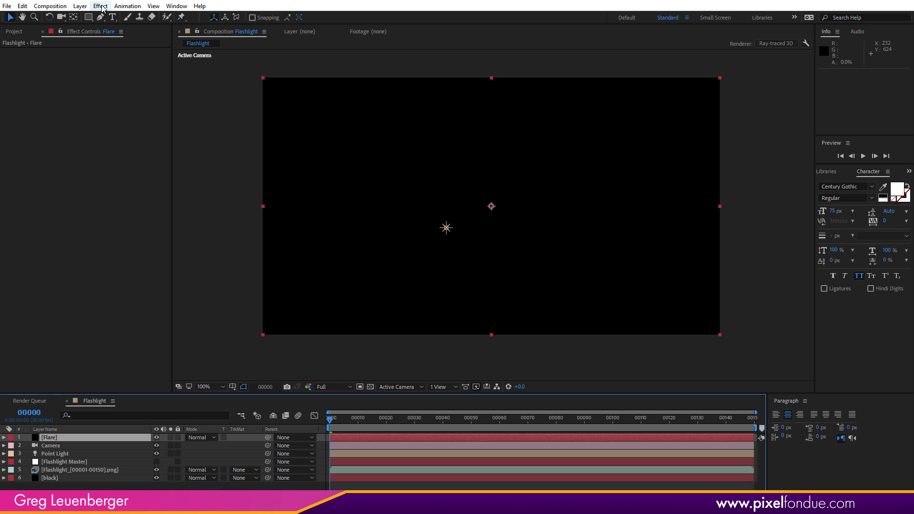
left_click(100, 6)
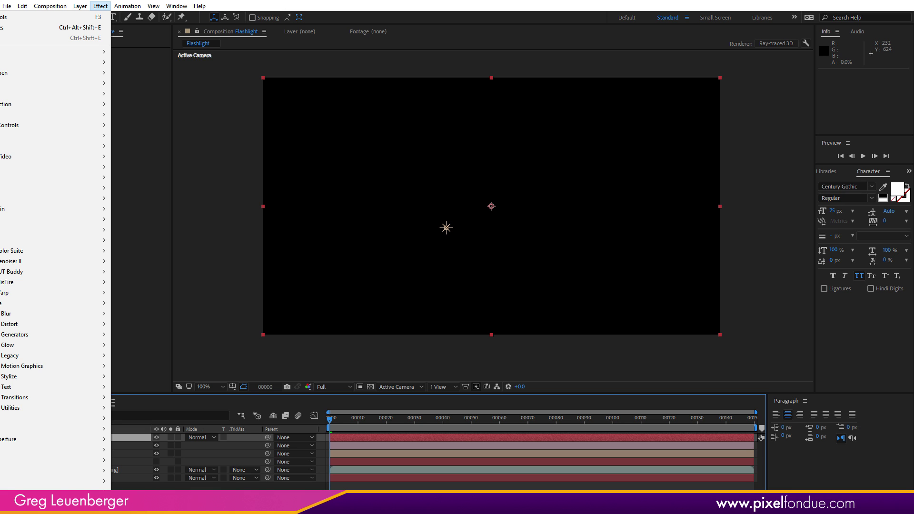
left_click(47, 27)
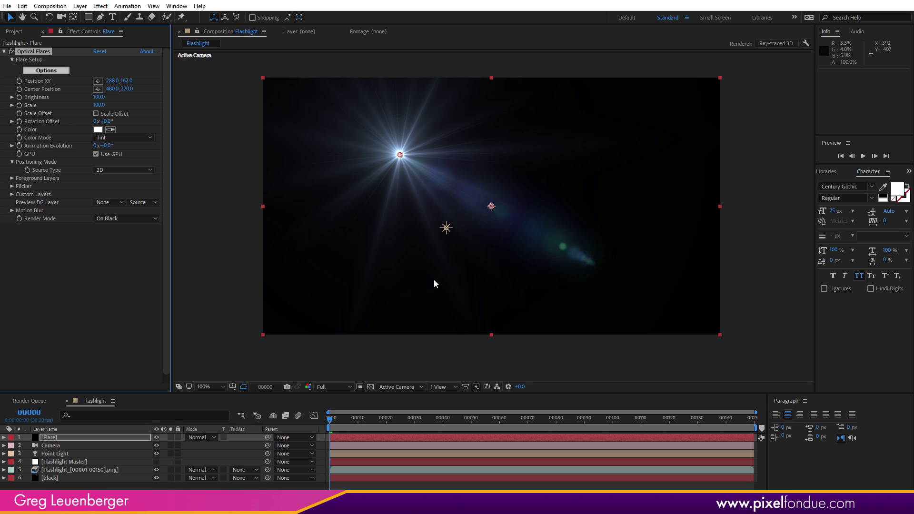
Try the flare's render modes, leaving it rendering on black.
left_click(198, 437)
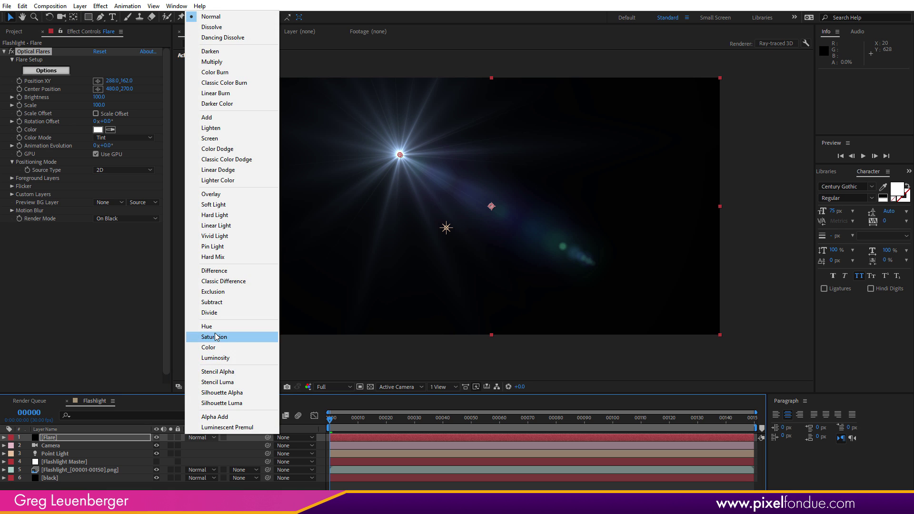
left_click(91, 224)
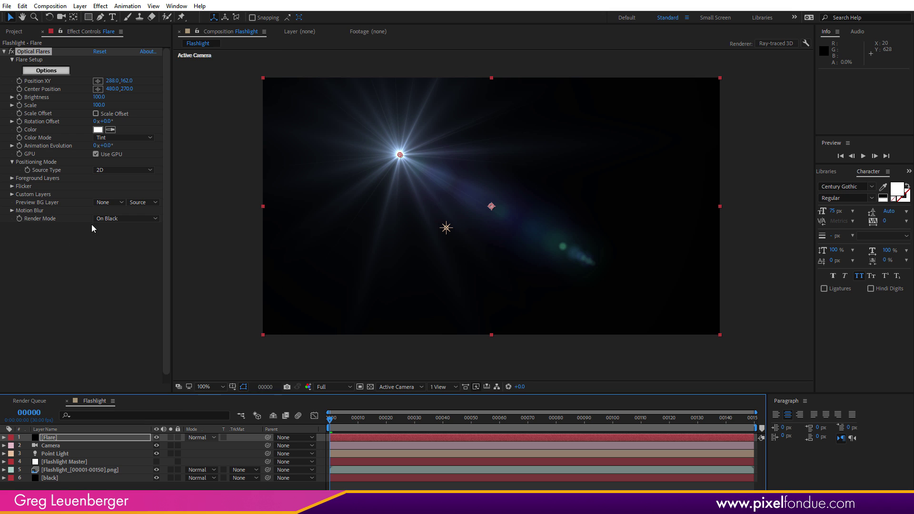
left_click(116, 218)
left_click(128, 239)
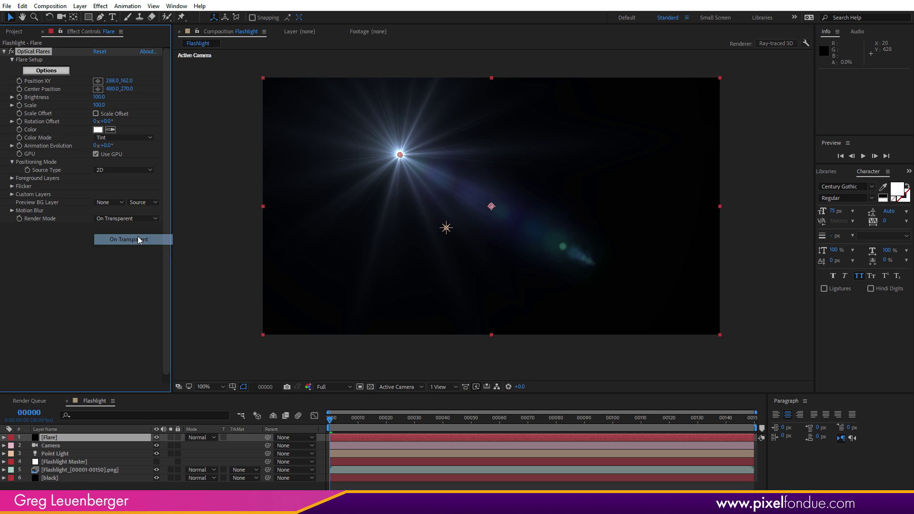
left_click(135, 219)
left_click(109, 227)
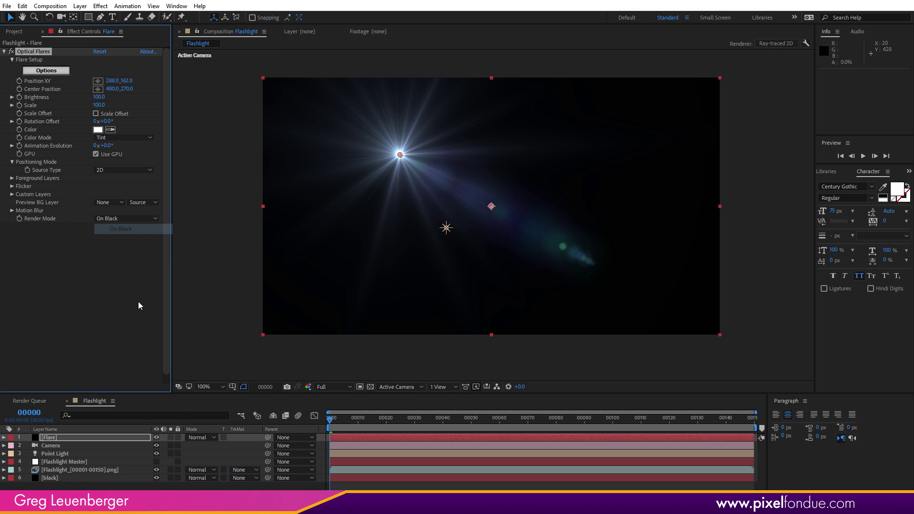
Set the Flare layer's blend mode to Screen and move the flare to 625, 123.
left_click(205, 438)
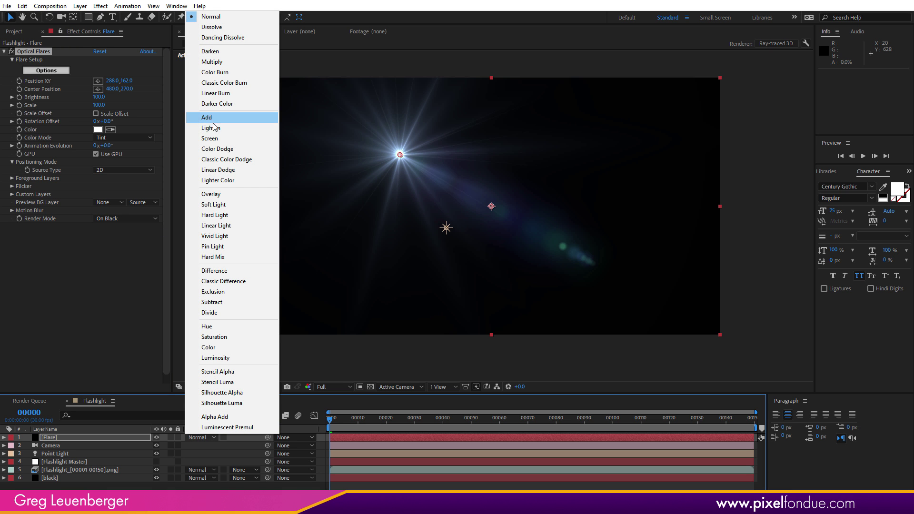
left_click(213, 138)
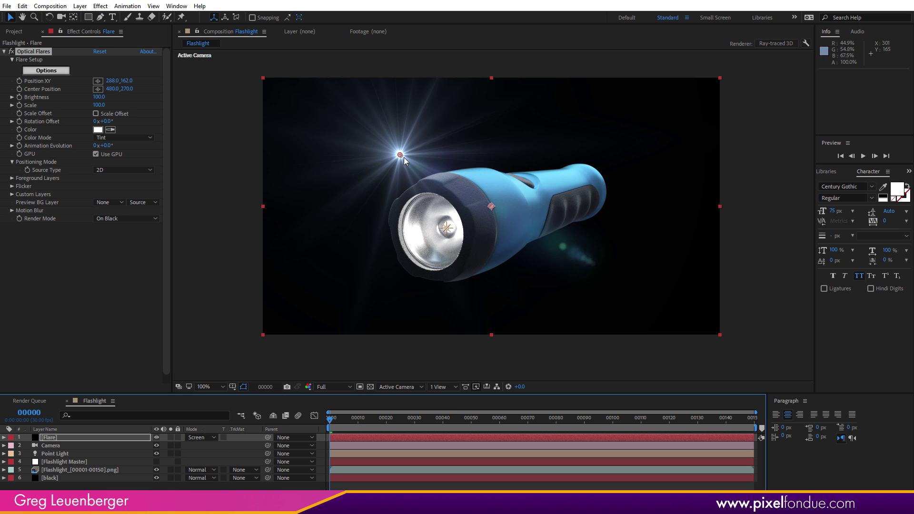
left_click_drag(404, 157, 442, 187)
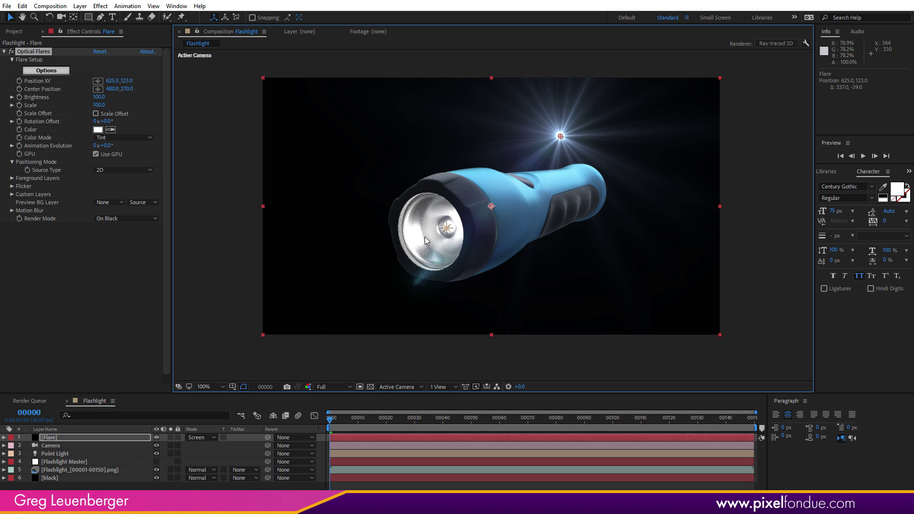
Set Source Type to Track Lights; uncheck Use Light Color, Use Scale From Intensity and Use Light Intensity.
left_click(127, 170)
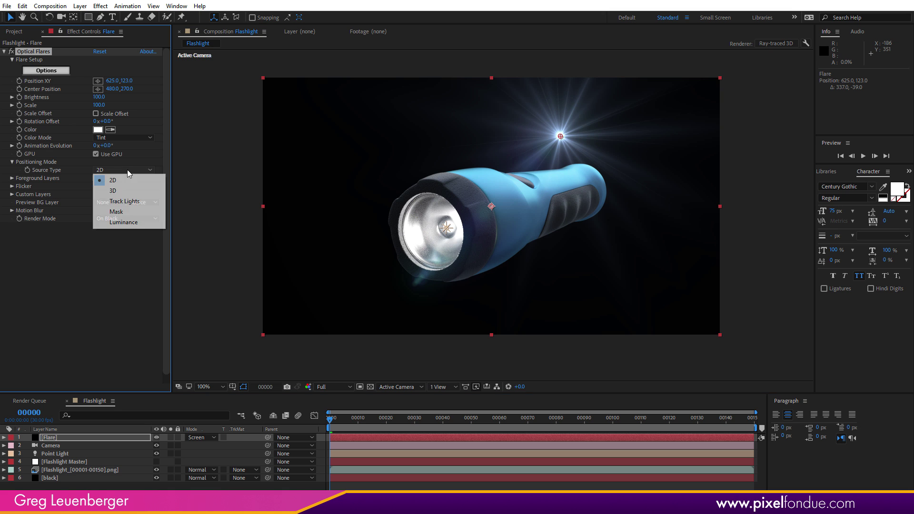
left_click(132, 201)
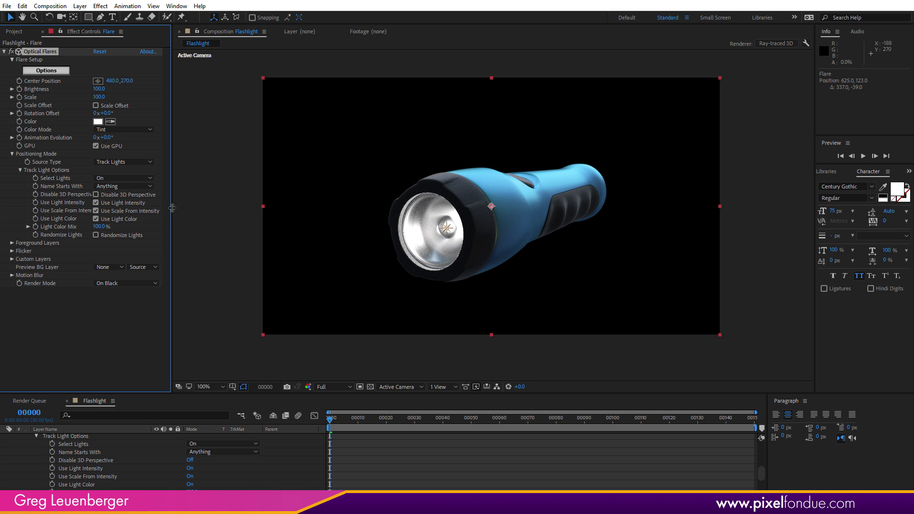
left_click_drag(179, 208, 230, 210)
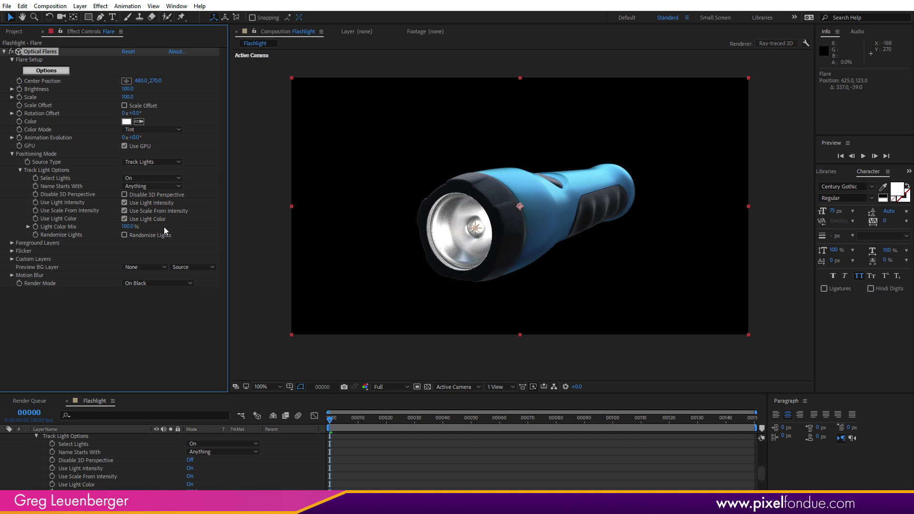
left_click(125, 218)
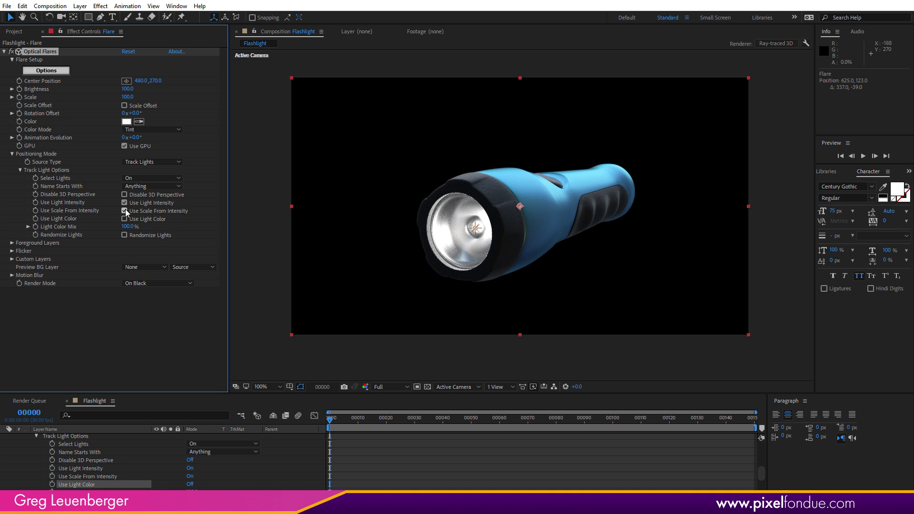
left_click(125, 211)
left_click(124, 202)
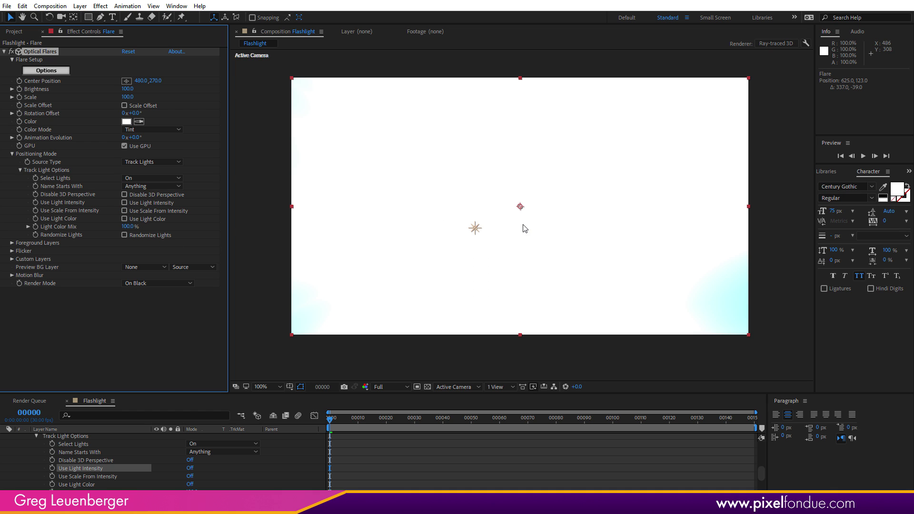
Set the flare Brightness to 15 and scrub the animation to check it, returning to frame 0.
left_click(128, 89)
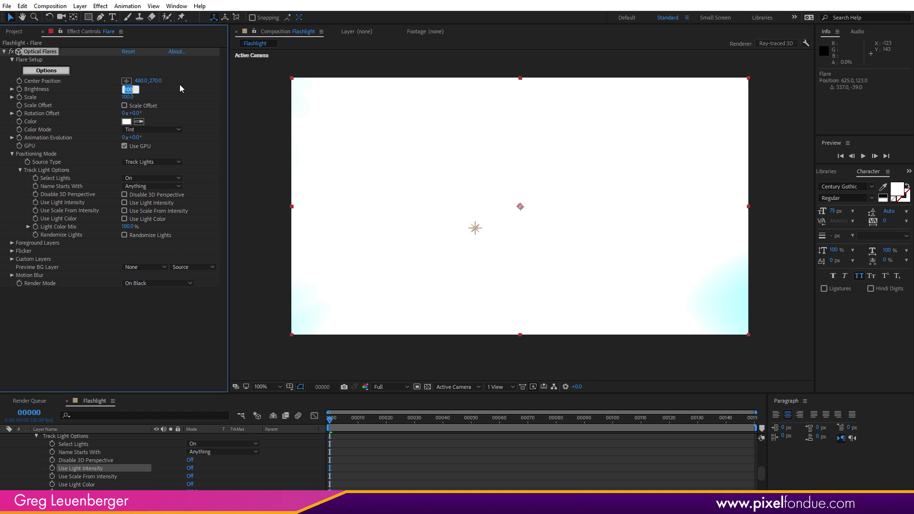
type("15")
key("Return")
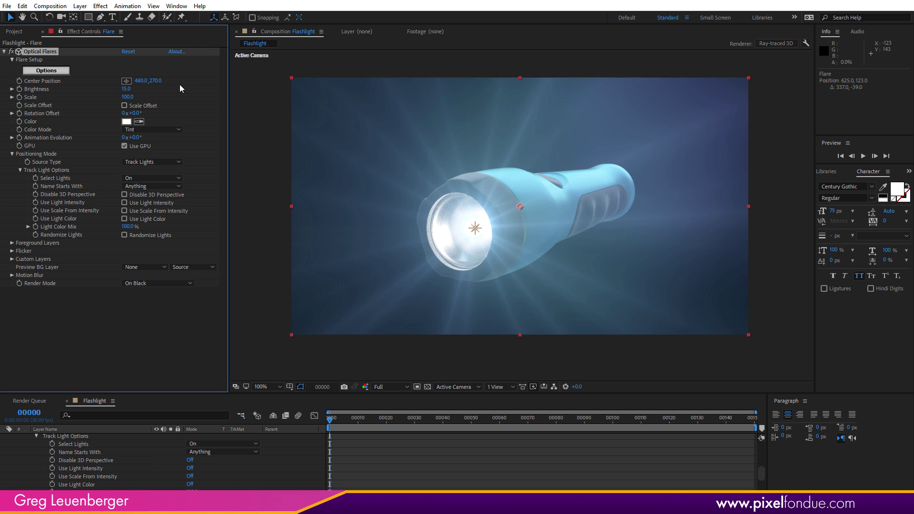
left_click(349, 415)
left_click_drag(375, 424, 621, 420)
left_click_drag(527, 421, 329, 420)
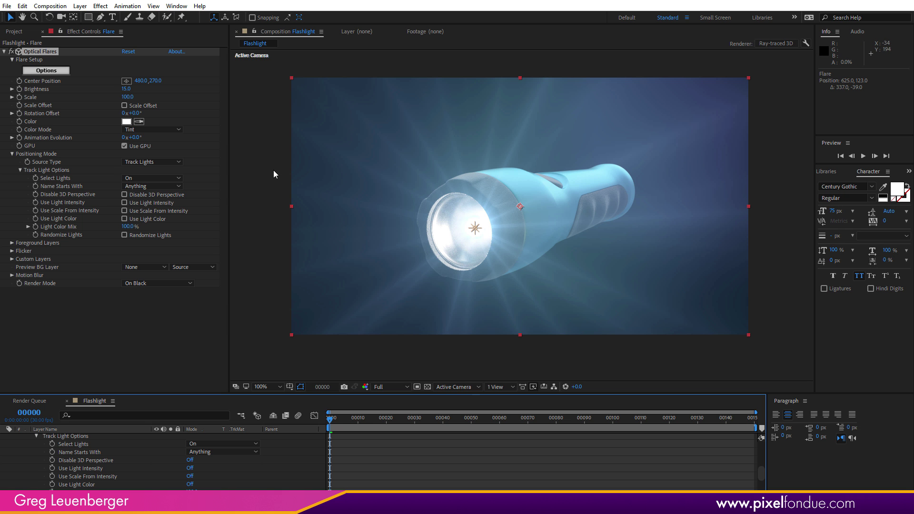
Open the Optical Flares Options editor and reposition and enlarge its window.
left_click(61, 72)
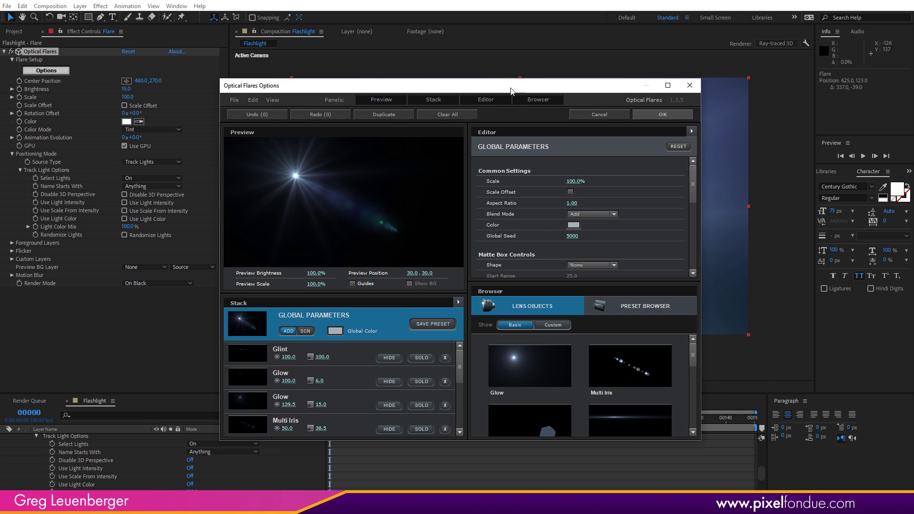
left_click_drag(513, 86, 337, 18)
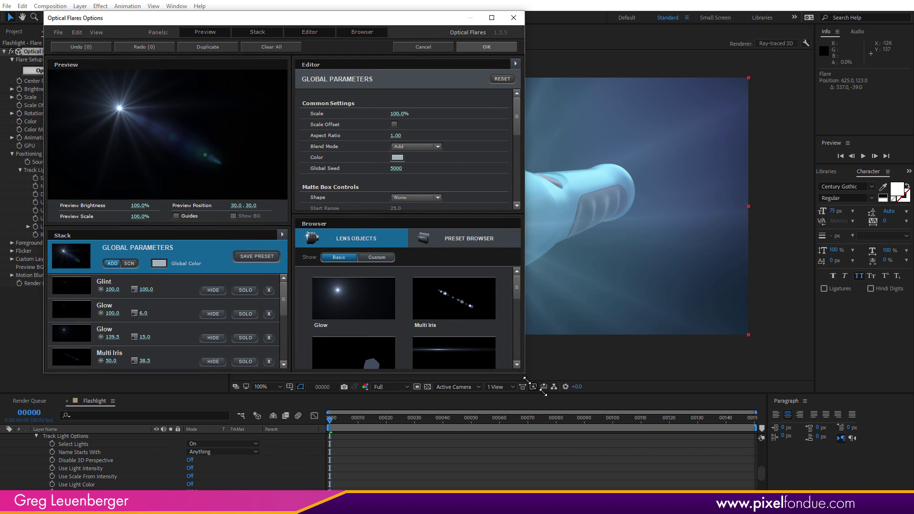
left_click_drag(526, 379, 819, 465)
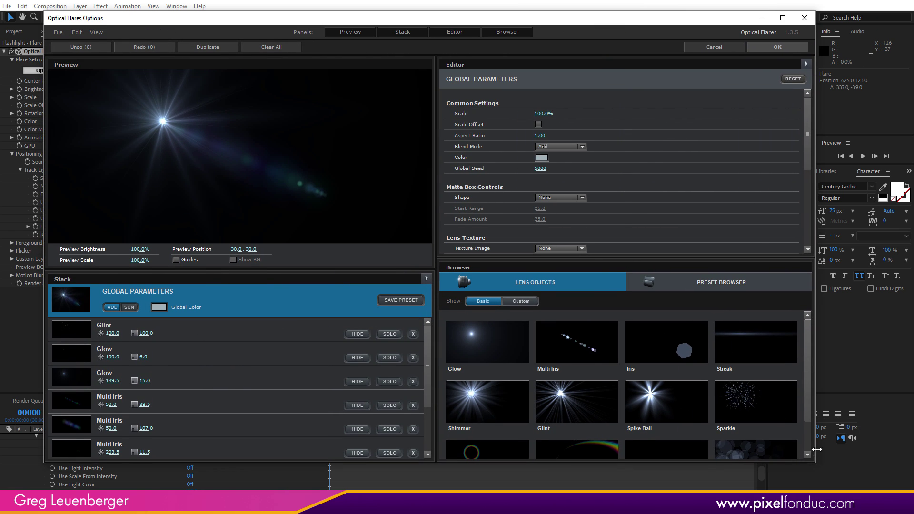
left_click_drag(811, 419, 799, 367)
In the Preset Browser, look through Natural Flares, then load Monster Flare from Motion Graphics.
left_click(715, 284)
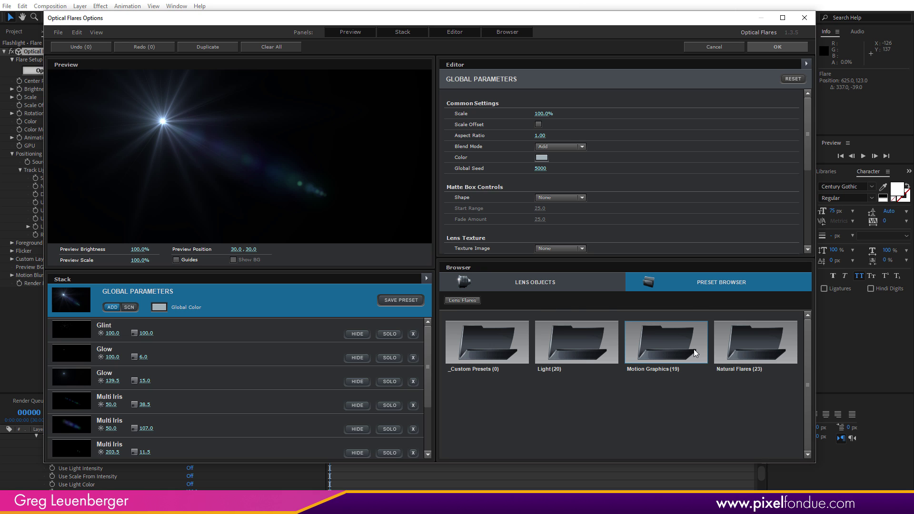
left_click(750, 345)
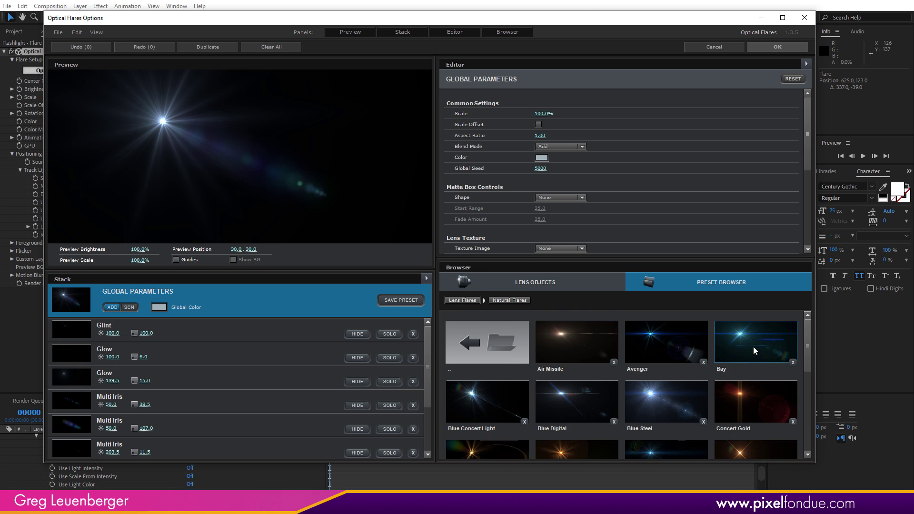
left_click_drag(806, 361, 811, 315)
left_click(502, 342)
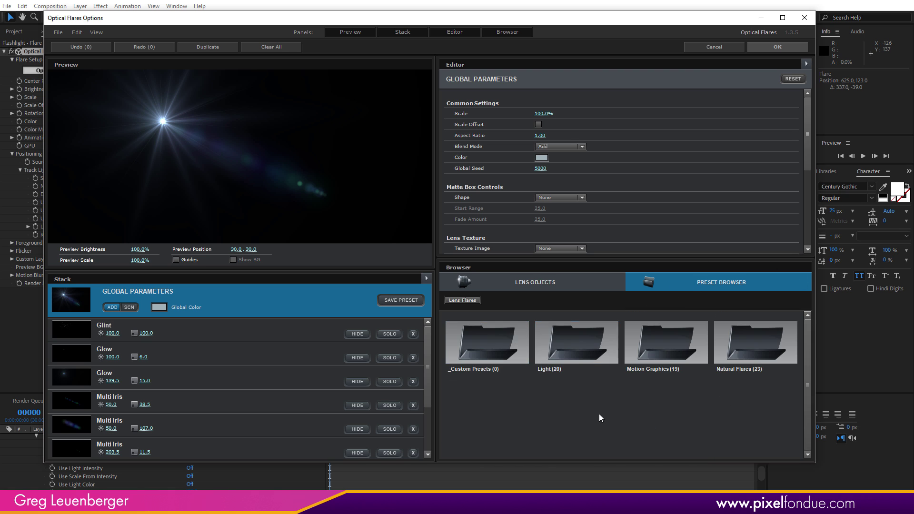
left_click(659, 350)
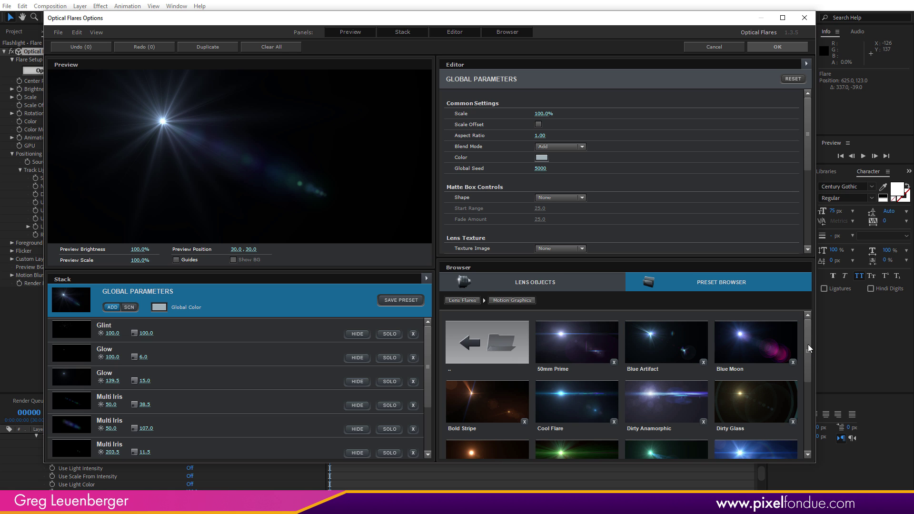
left_click_drag(809, 344, 810, 372)
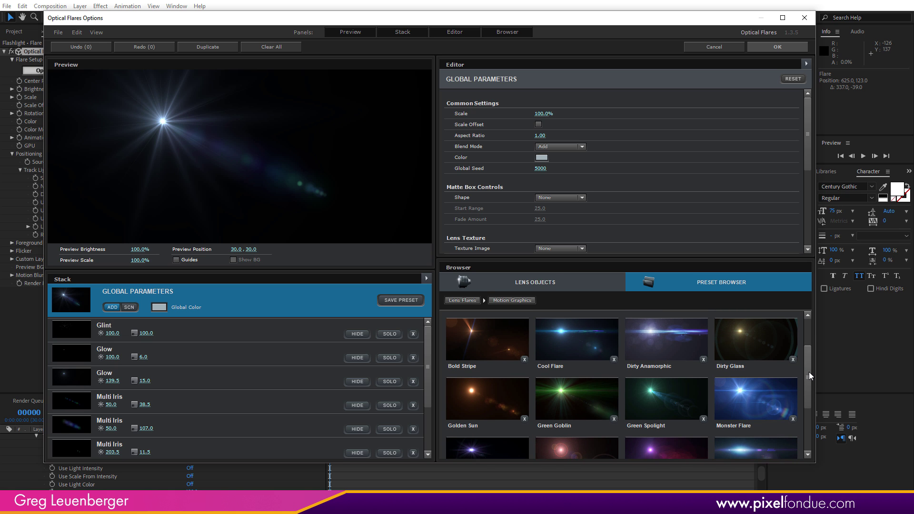
left_click(750, 393)
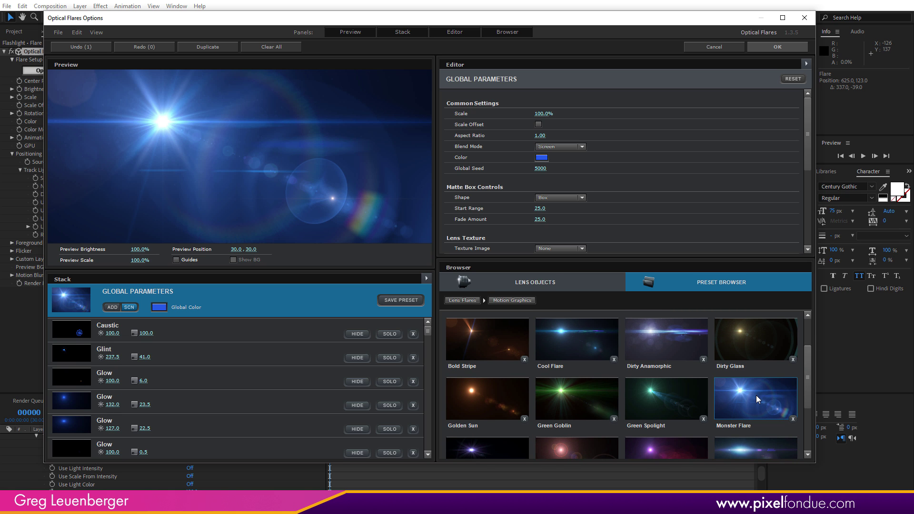
Apply the Monster Flare to the comp and set the Optical Flares Scale to 50.
left_click(772, 50)
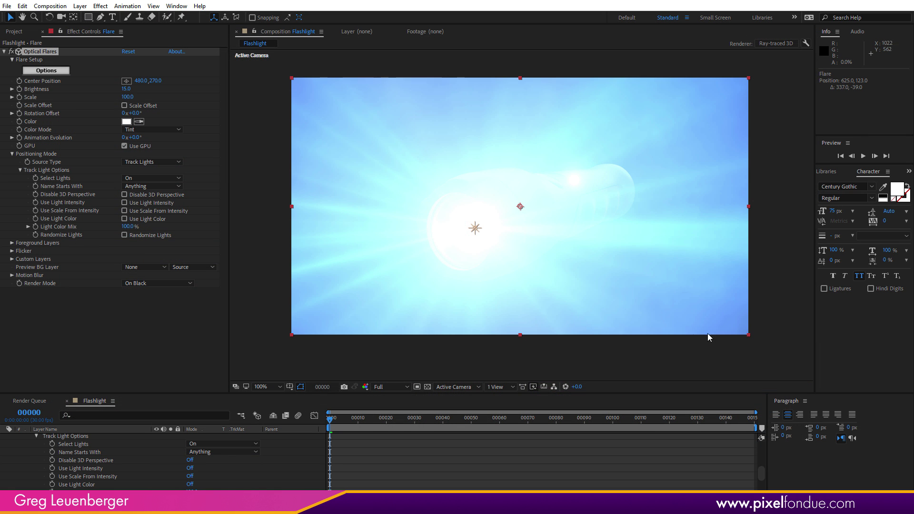
left_click(127, 97)
type("50")
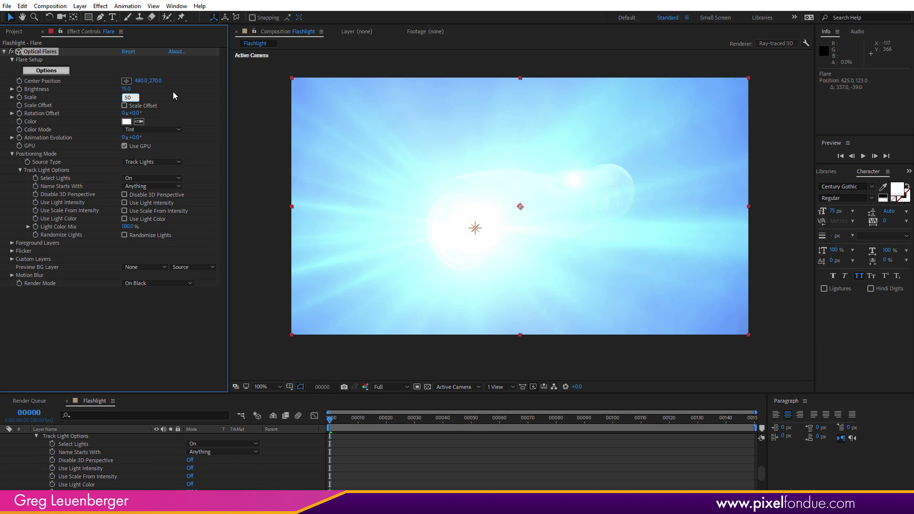
key("Return")
Play back the comp to check the flare, then stop playback.
key("space")
left_click(426, 434)
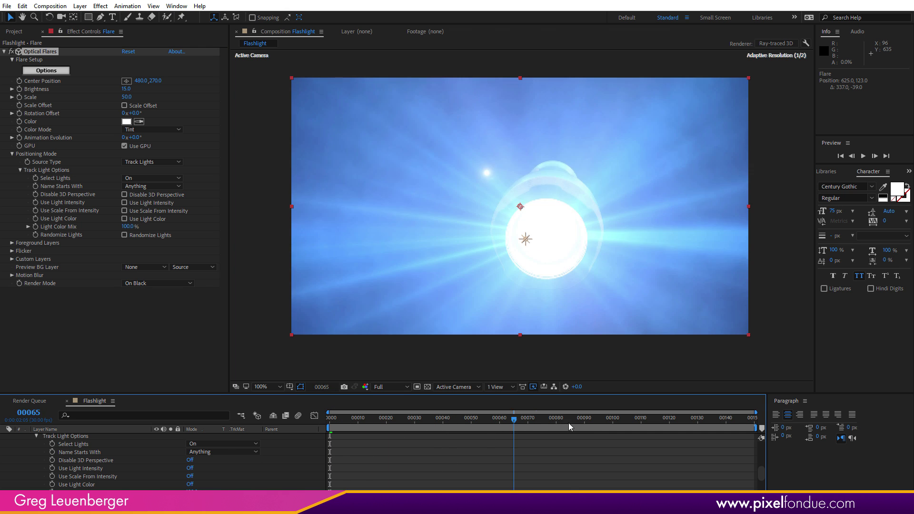
key("space")
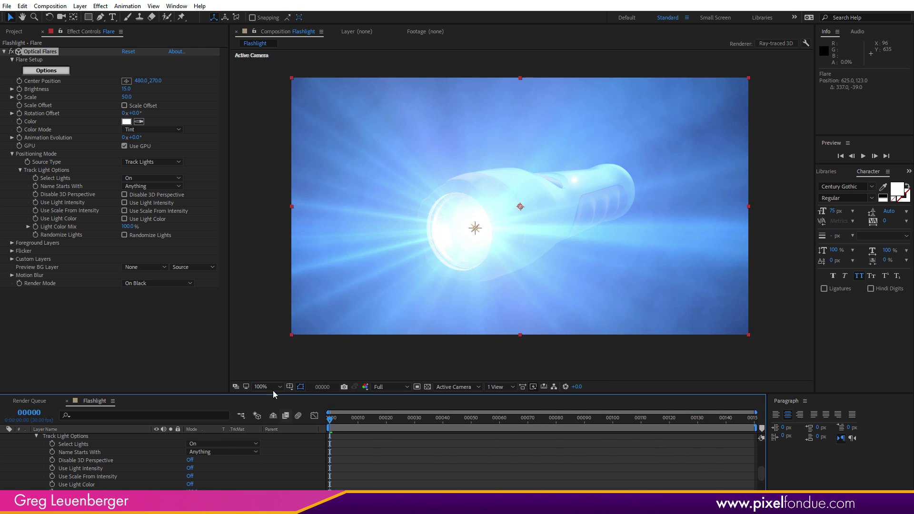
Reopen the Optical Flares editor and browse into the Natural Flares preset folder.
left_click(46, 70)
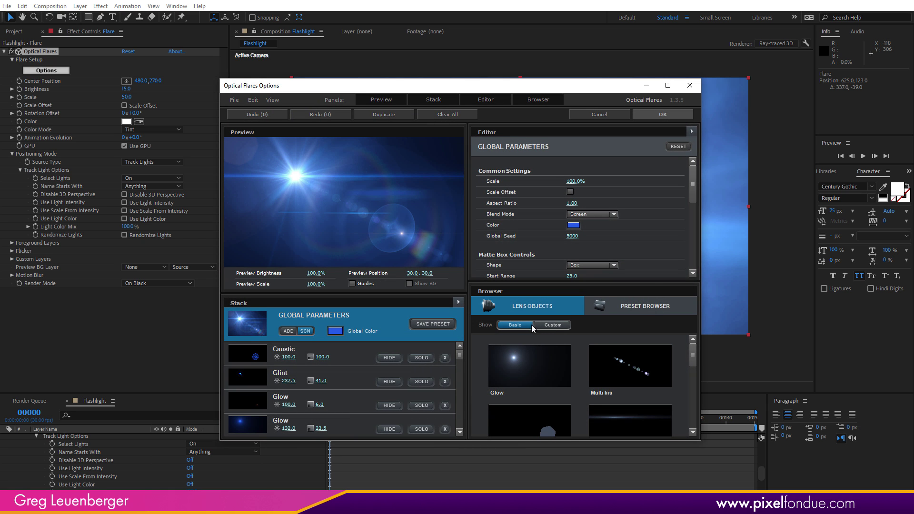
left_click(639, 314)
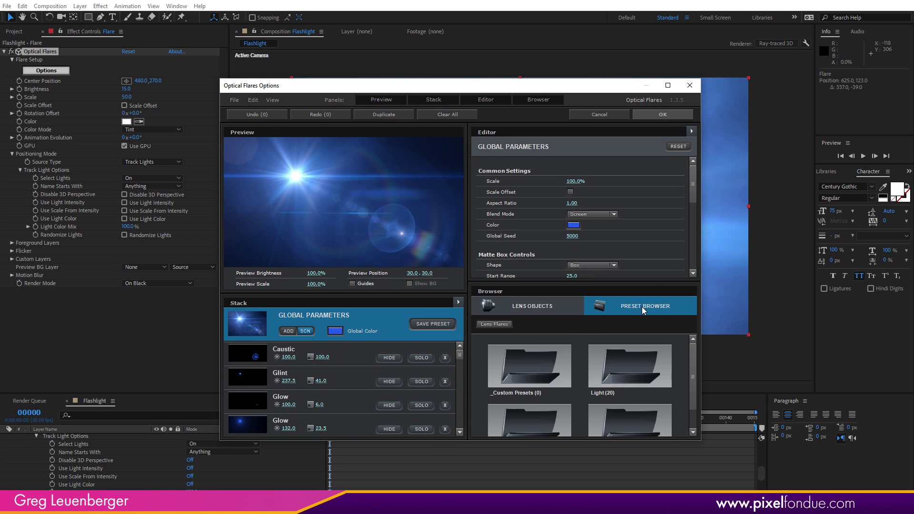
scroll(666, 411, "down", 1)
left_click(667, 410)
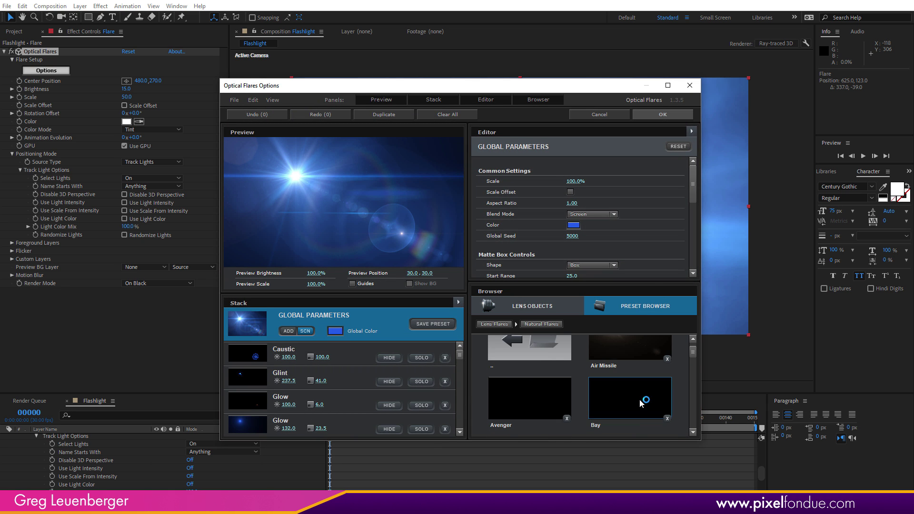
scroll(695, 366, "down", 3)
left_click_drag(694, 379, 693, 404)
Load and apply the Head Light preset, then scrub to a later frame to check it.
left_click(542, 364)
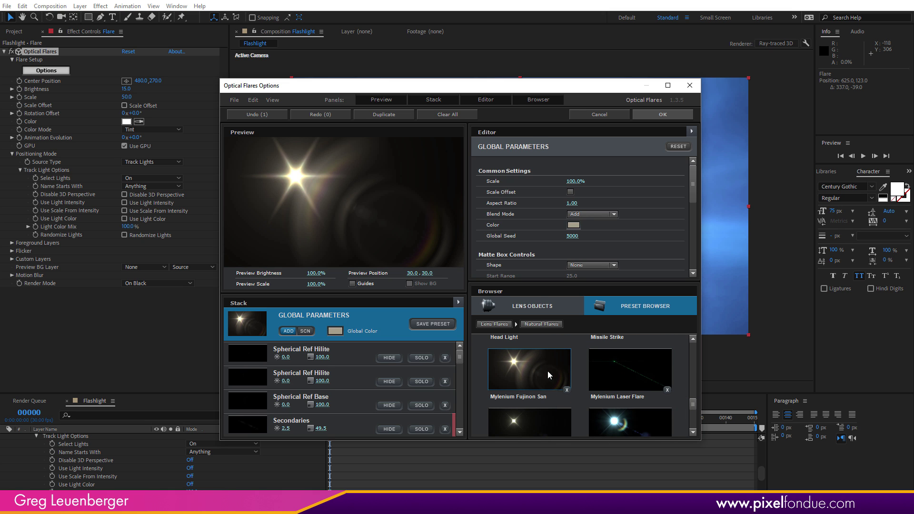
left_click(678, 116)
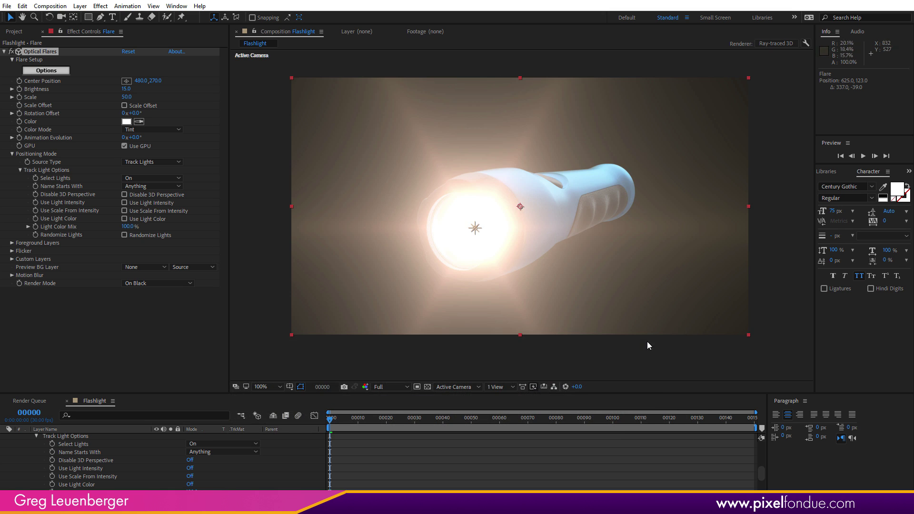
left_click_drag(338, 417, 639, 431)
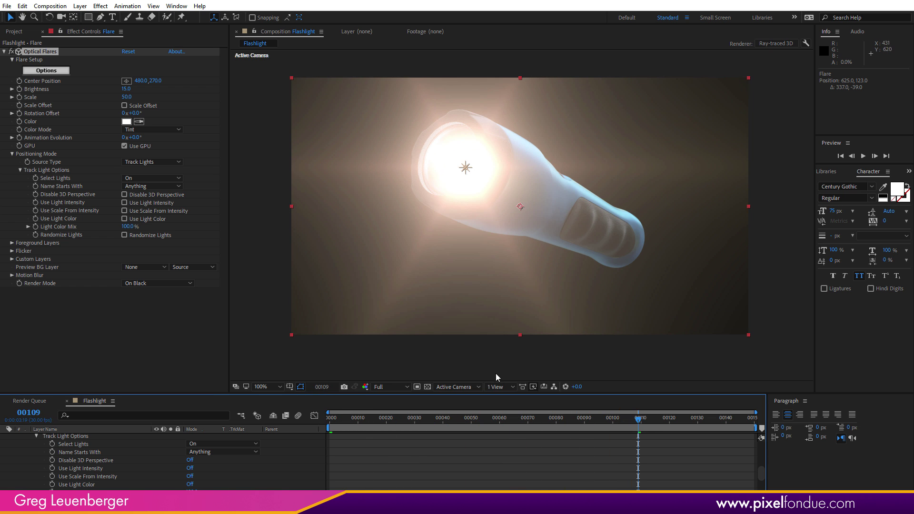
left_click(253, 362)
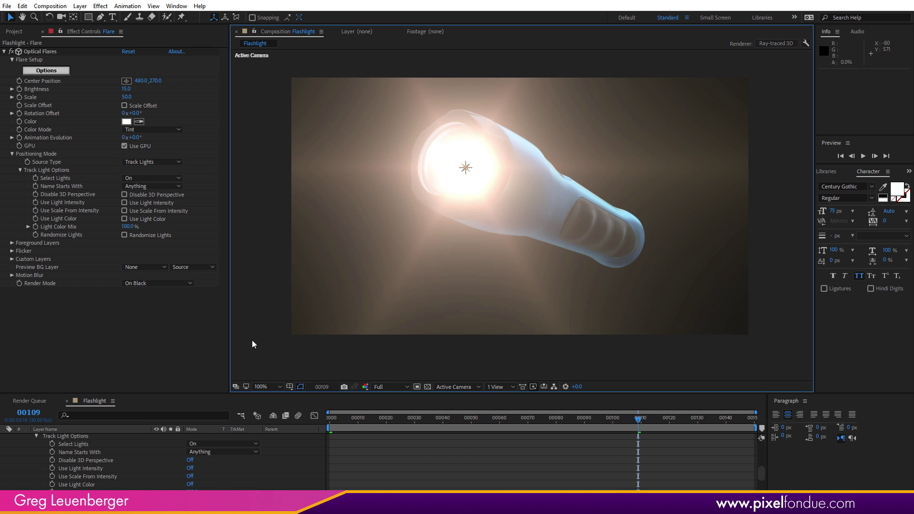
Reopen the Optical Flares editor, moving and enlarging its window to see the Stack.
left_click(54, 71)
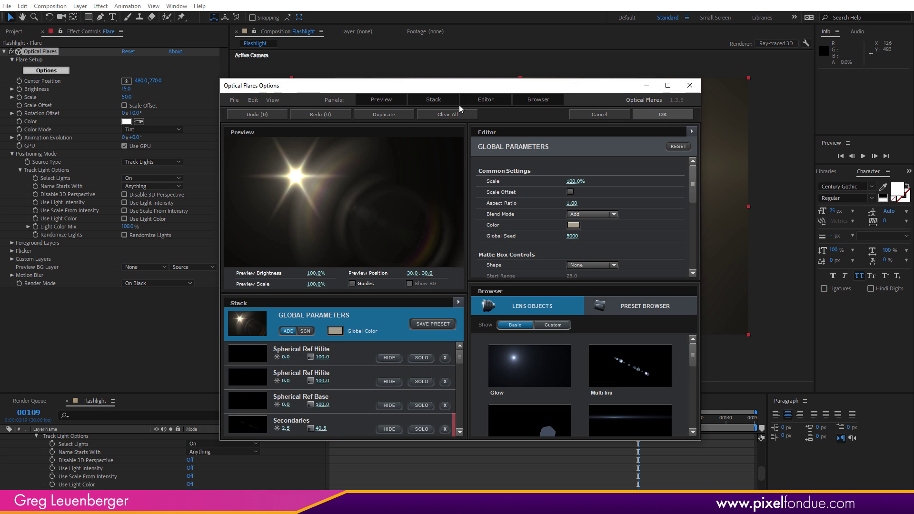
left_click_drag(503, 87, 339, 29)
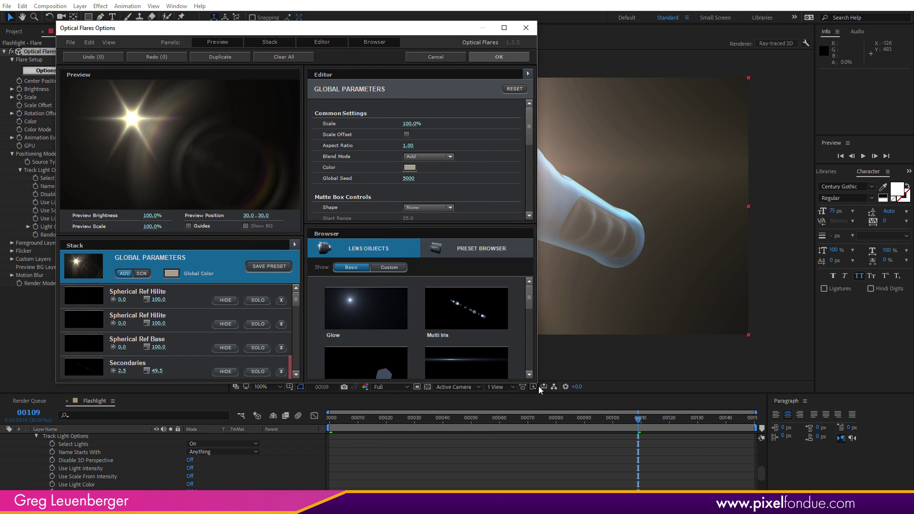
left_click_drag(538, 384, 773, 482)
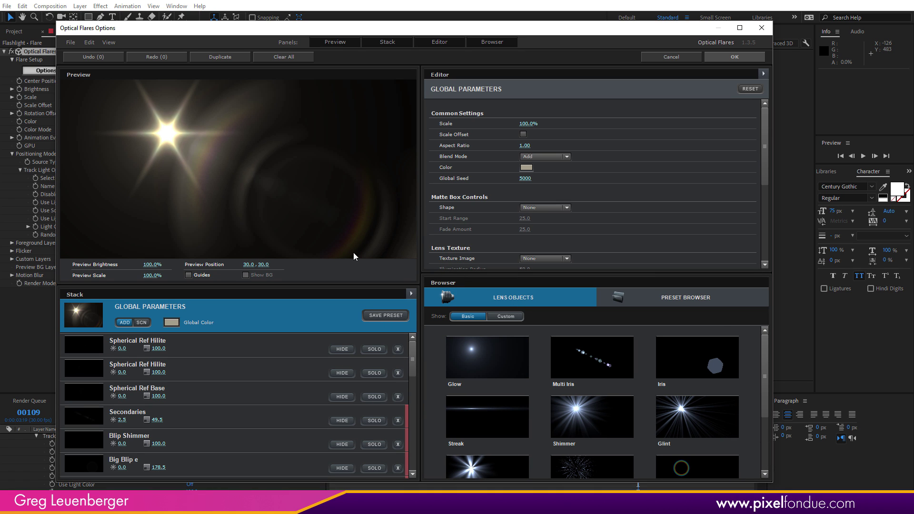
scroll(333, 353, "down", 1)
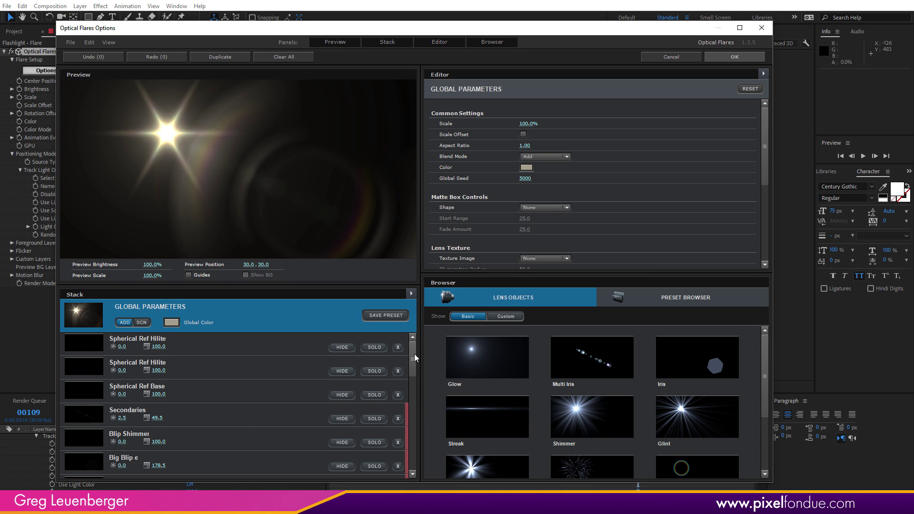
scroll(415, 358, "up", 1)
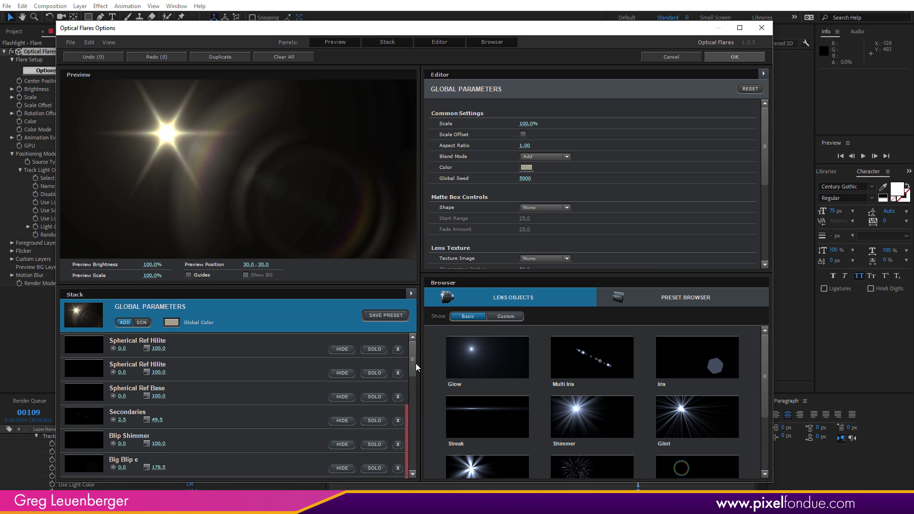
left_click_drag(415, 364, 419, 461)
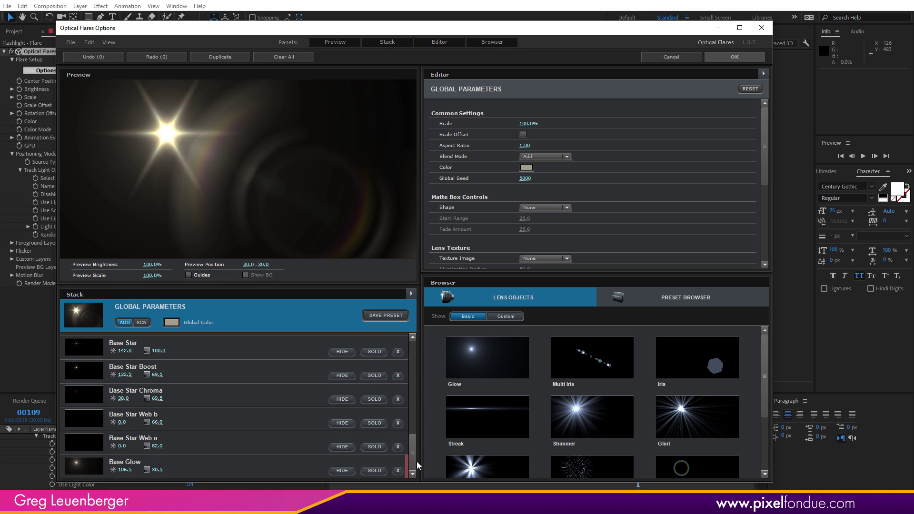
Solo Base Star Boost and Base Star to inspect them, then hide Base Star Boost, Base Star Chroma and Base Star.
left_click(375, 376)
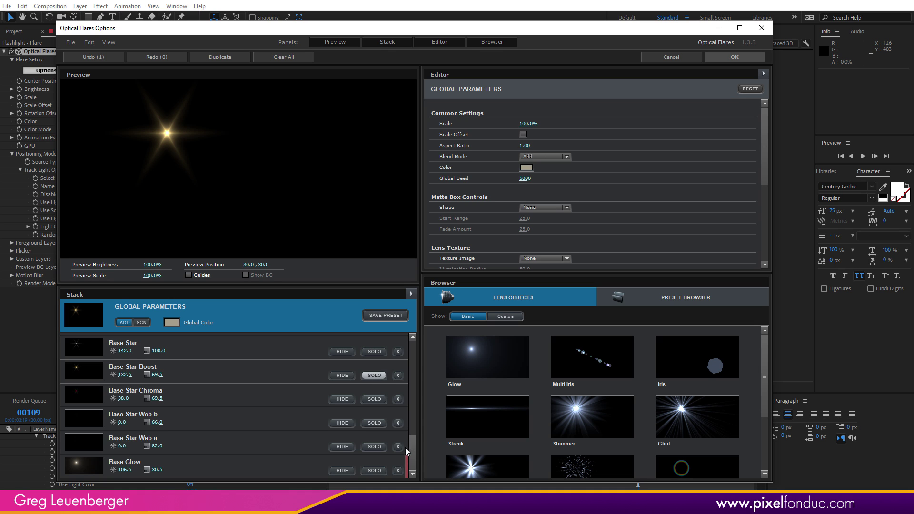
left_click_drag(412, 447, 414, 437)
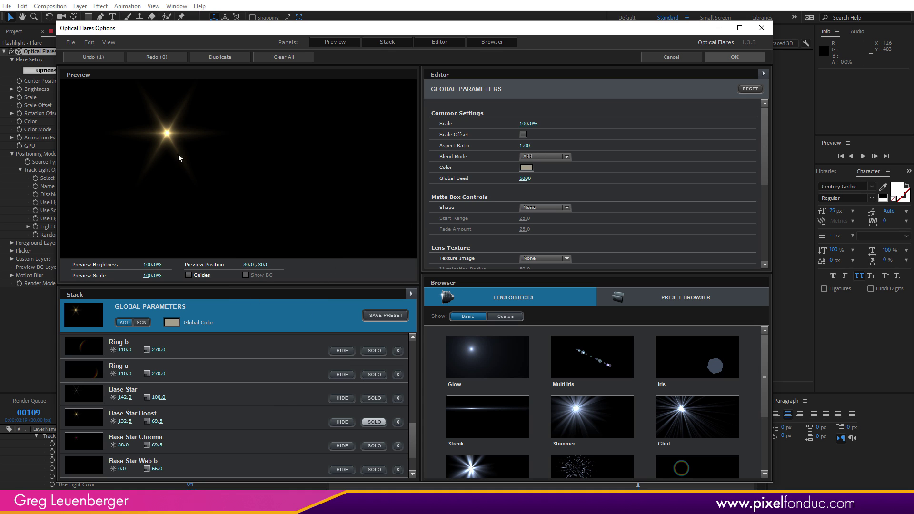
left_click(338, 424)
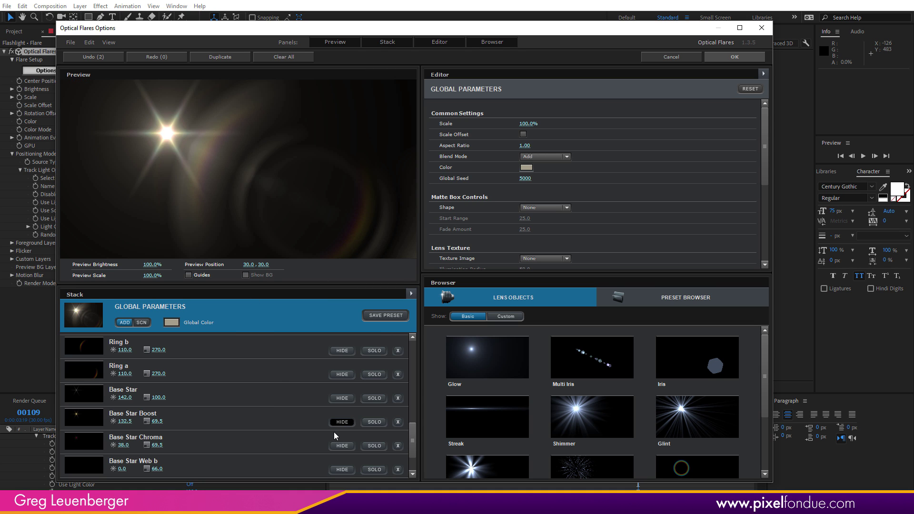
left_click(343, 447)
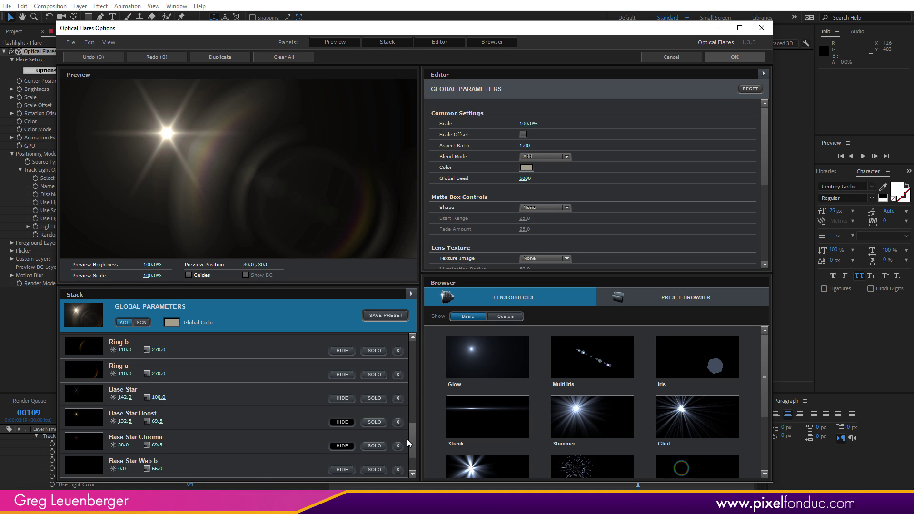
left_click(376, 399)
left_click(376, 399)
left_click(347, 399)
left_click_drag(412, 434, 326, 486)
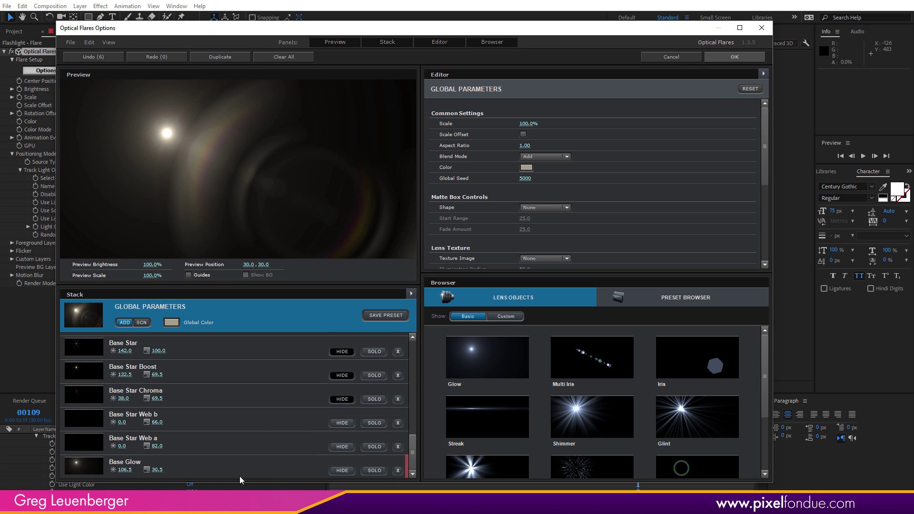
Select Base Glow in the Stack and scrub its Scale up to 63%.
left_click(256, 466)
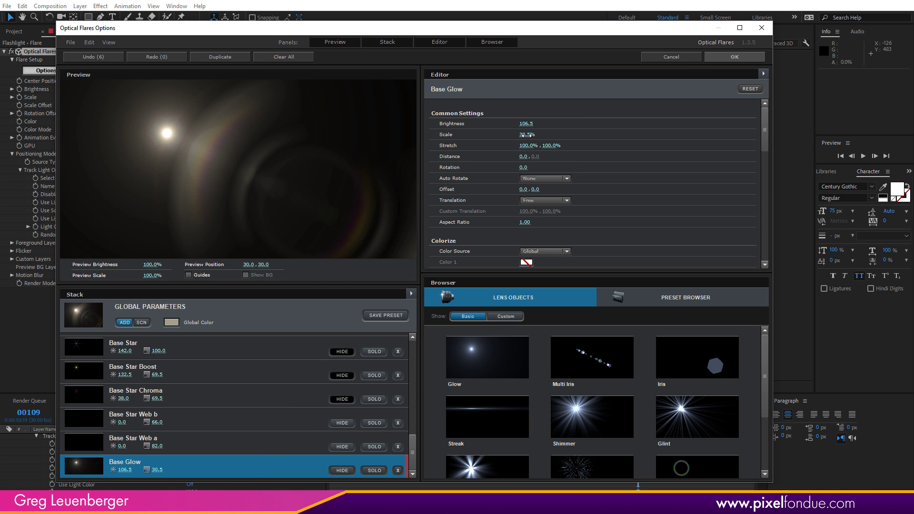
left_click_drag(526, 135, 562, 138)
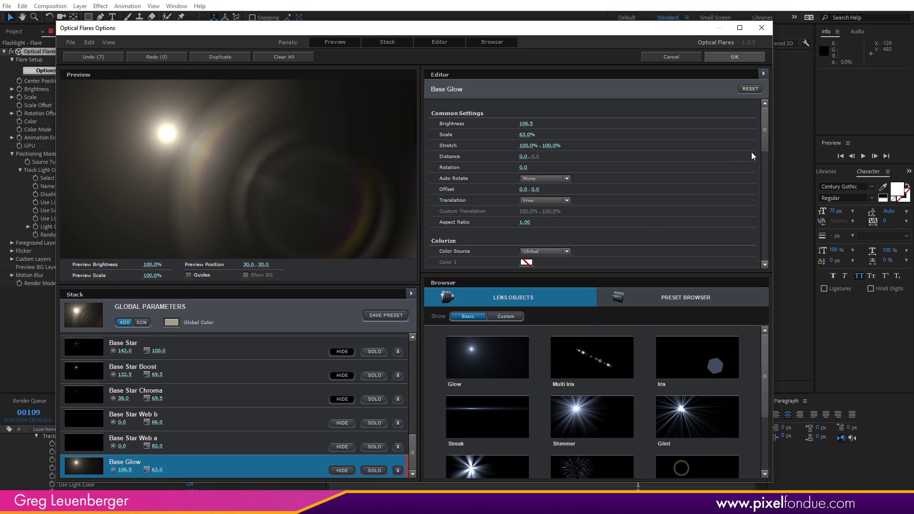
left_click_drag(765, 137, 771, 188)
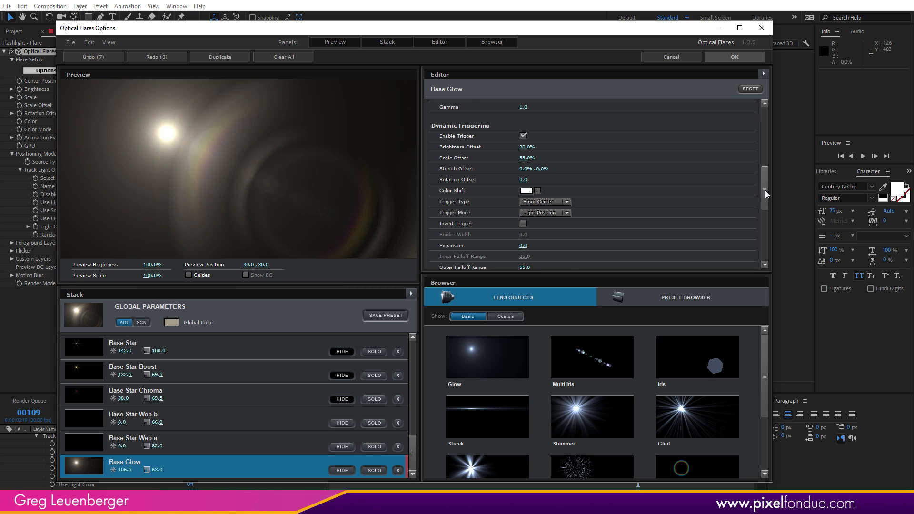
Turn on Preview Trigger, set Trigger Type to From Border, and test by moving the light.
left_click_drag(765, 190, 760, 218)
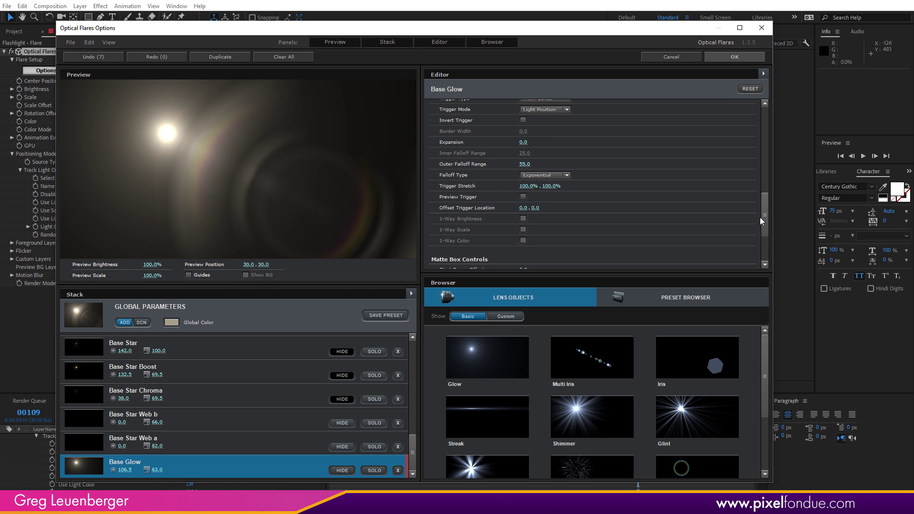
left_click(522, 197)
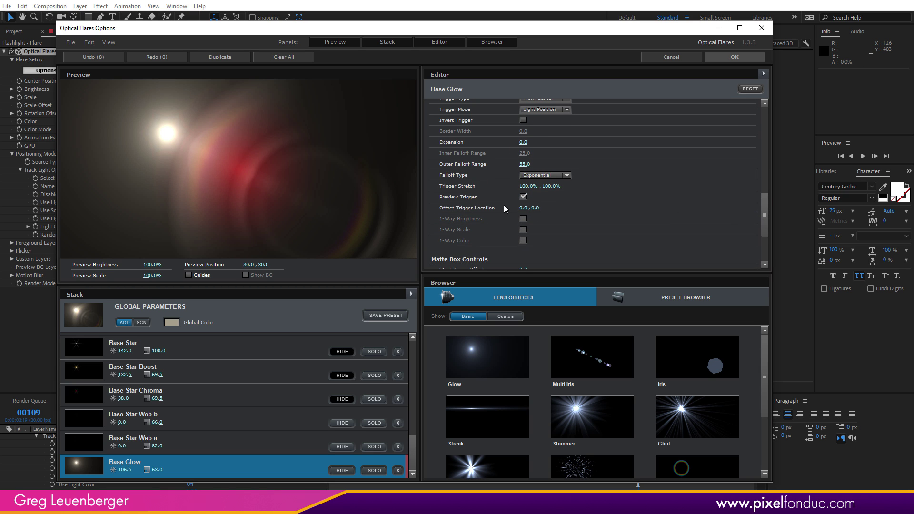
scroll(762, 216, "up", 2)
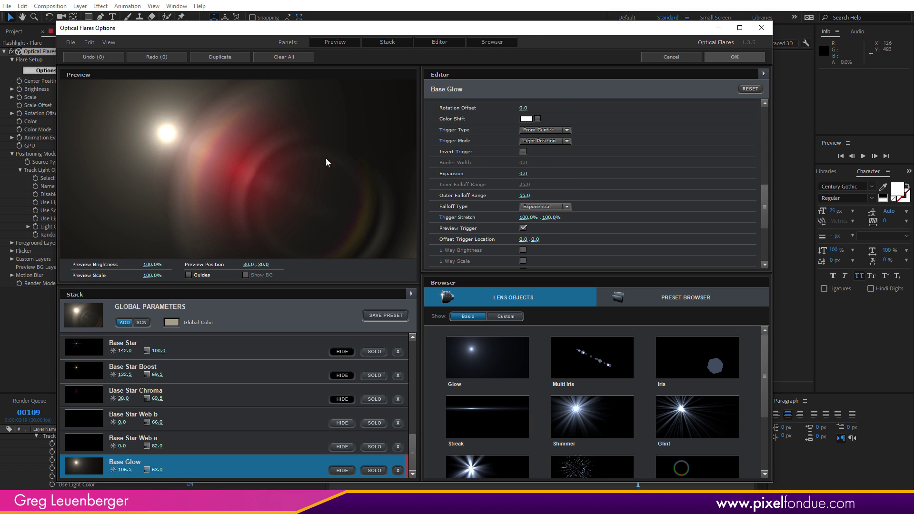
left_click(552, 131)
left_click(552, 133)
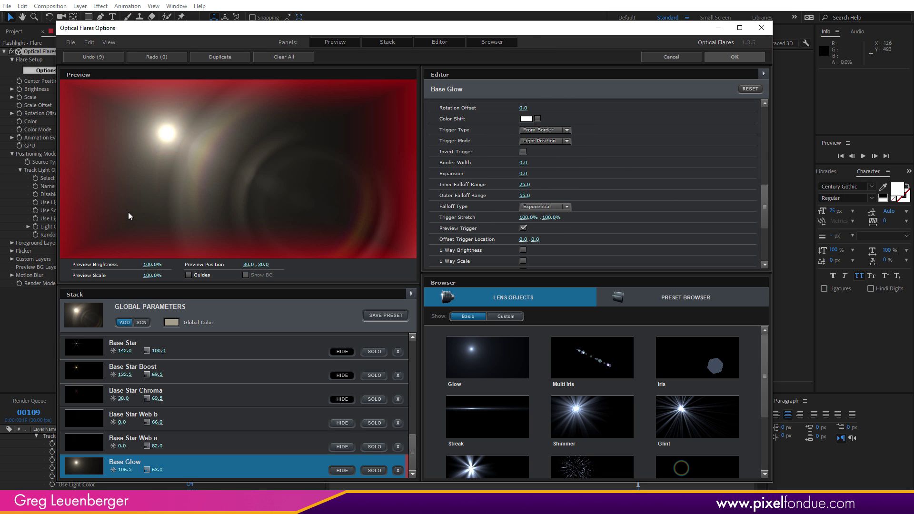
left_click_drag(161, 138, 180, 188)
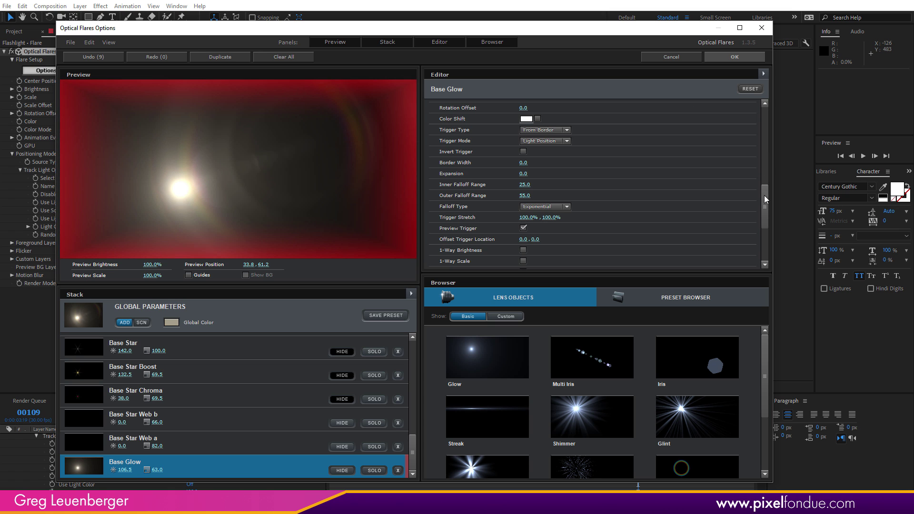
left_click_drag(764, 195, 761, 170)
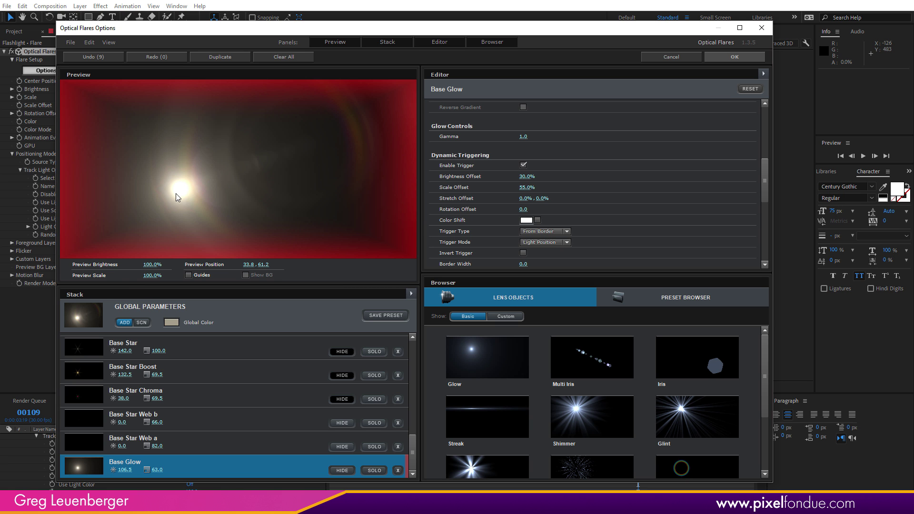
mouse_move(176, 193)
left_mouse_down()
mouse_move(126, 219)
mouse_move(76, 225)
mouse_move(116, 221)
mouse_move(189, 188)
left_mouse_up()
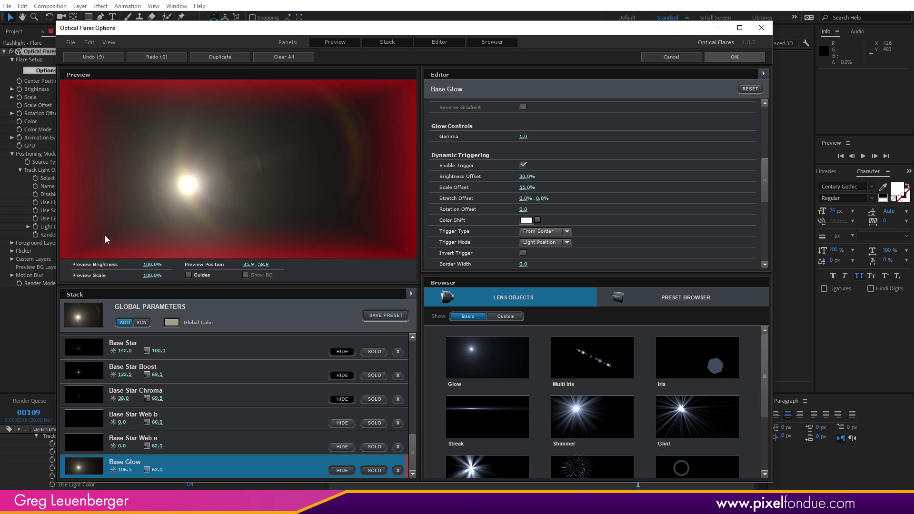
Try a Scale Offset of 150% and check the glow in the preview's lower-left corner.
left_click(529, 188)
type("150")
key("Return")
left_click_drag(190, 187, 237, 175)
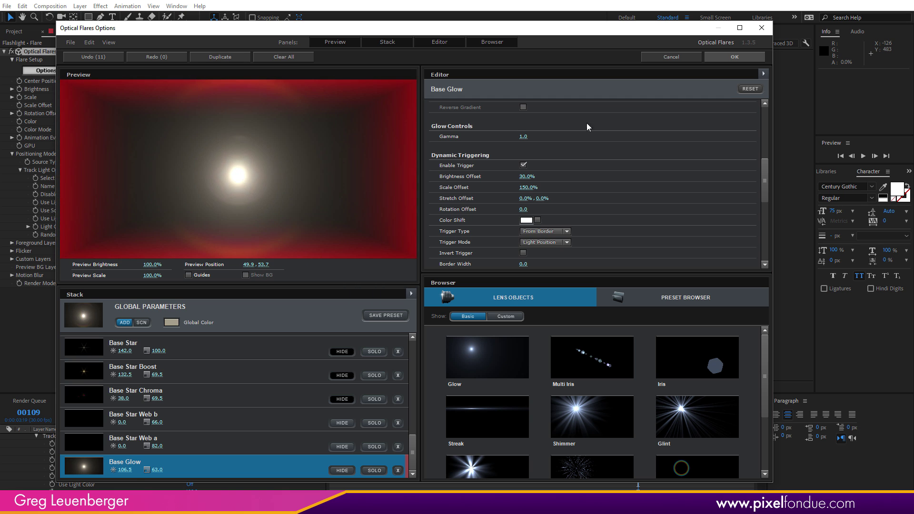
Switch Trigger Type to From Center and set Scale Offset to -25%.
left_click(559, 229)
left_click(552, 243)
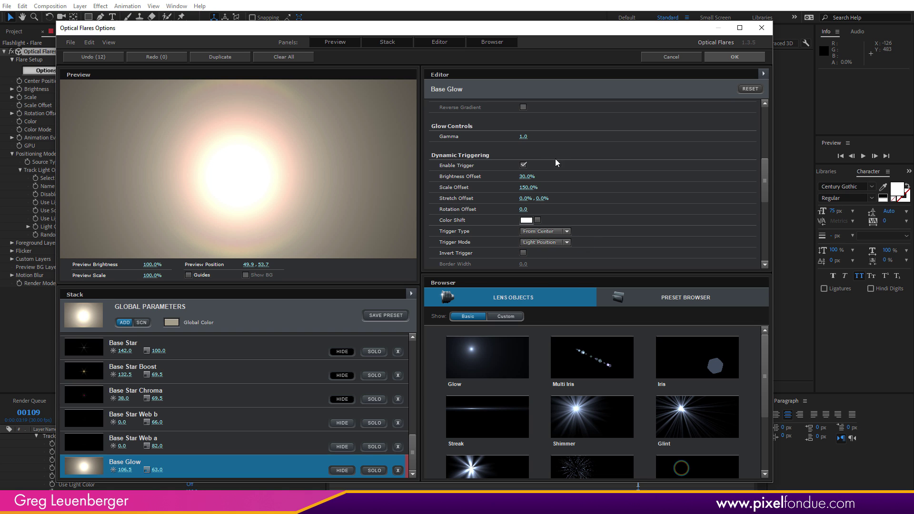
mouse_move(527, 187)
left_mouse_down()
mouse_move(549, 197)
mouse_move(534, 190)
left_mouse_up()
left_click(533, 190)
type("-25")
key("Return")
left_click_drag(213, 179, 242, 175)
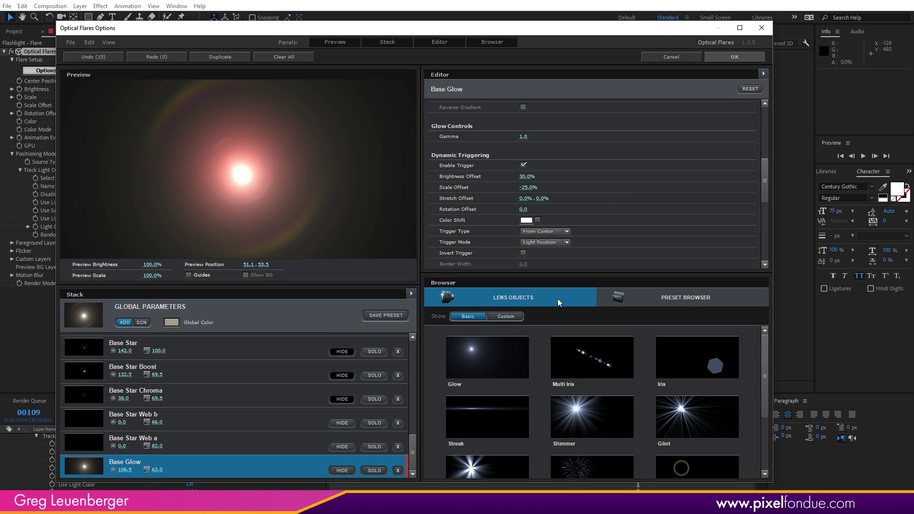
left_click_drag(764, 395, 740, 429)
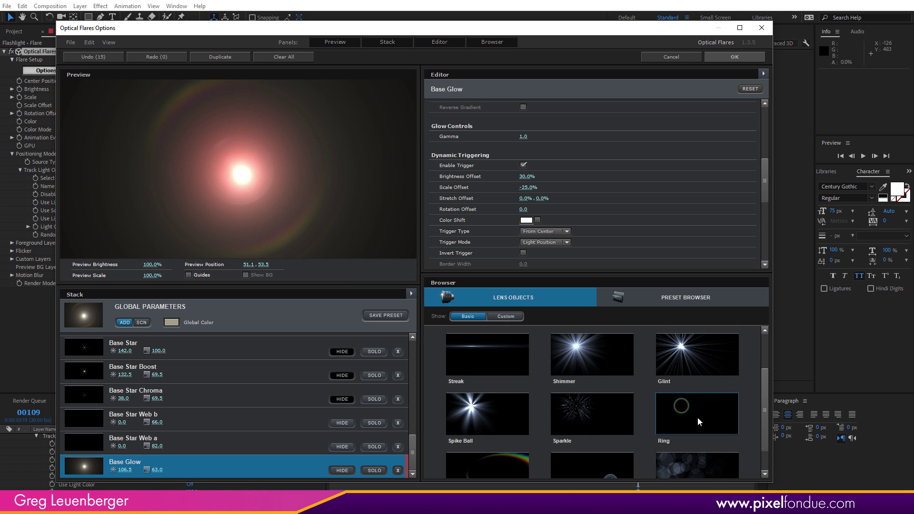
left_click(688, 426)
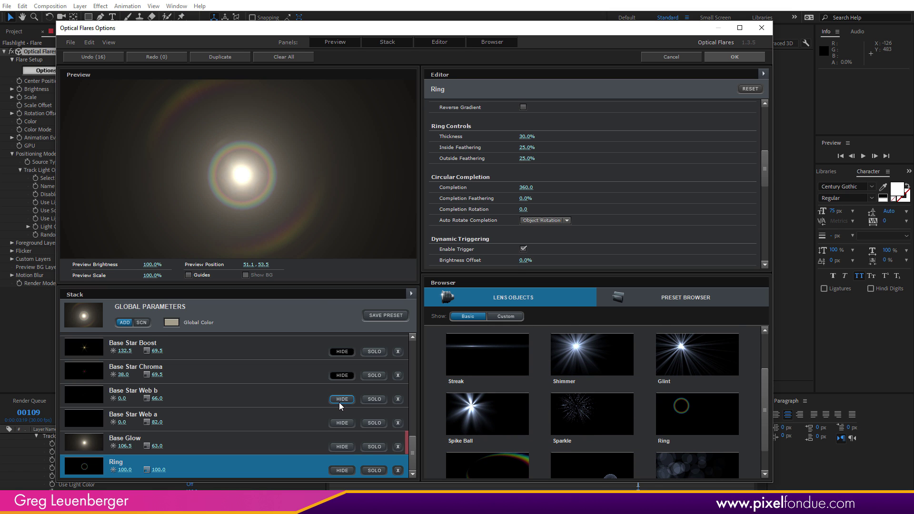
left_click(398, 471)
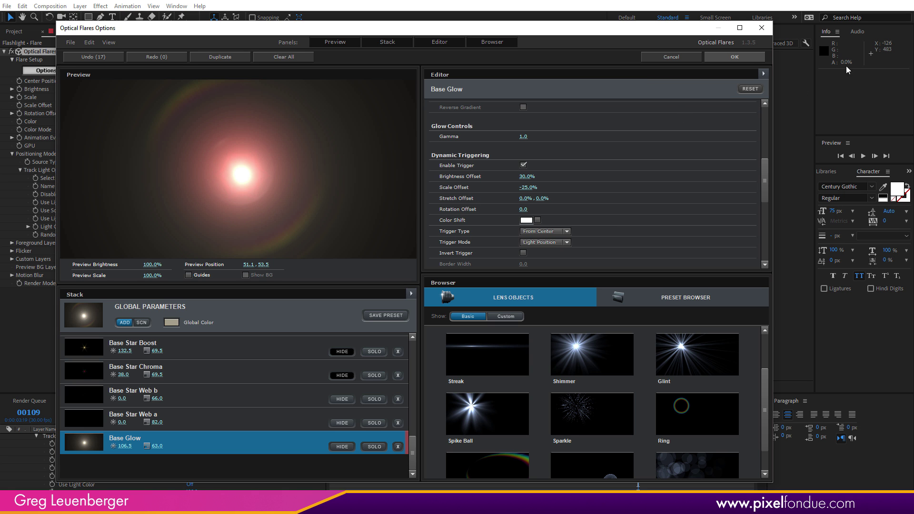
Apply the warm flare settings, scrub through the animation, and collapse Track Light Options.
left_click(750, 59)
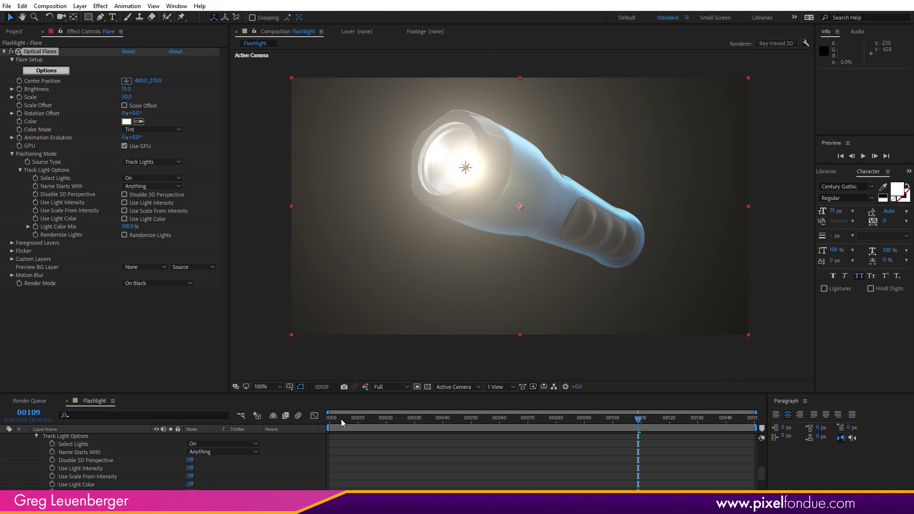
left_click_drag(341, 419, 571, 438)
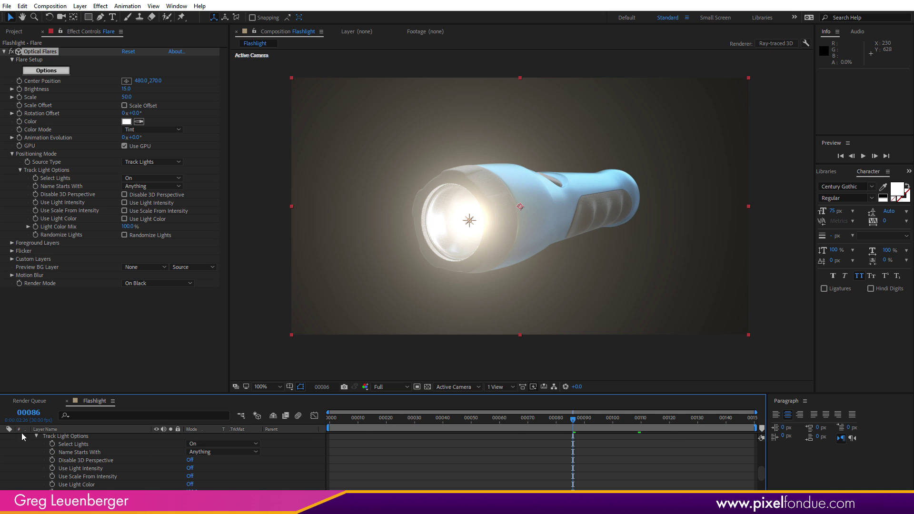
left_click(36, 436)
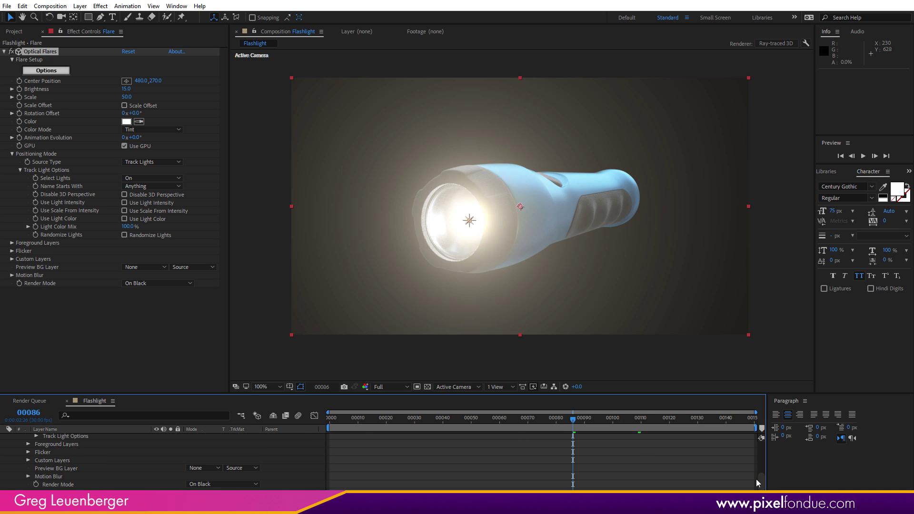
Collapse the Flare layer's properties and rename the Point Light layer to 'A Point Light'.
scroll(761, 458, "up", 3)
scroll(763, 458, "up", 2)
left_click(59, 438)
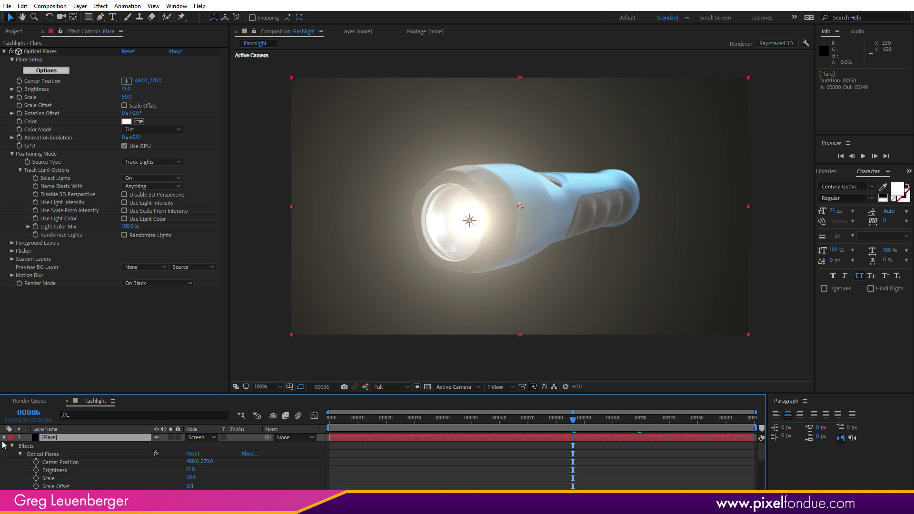
left_click(5, 439)
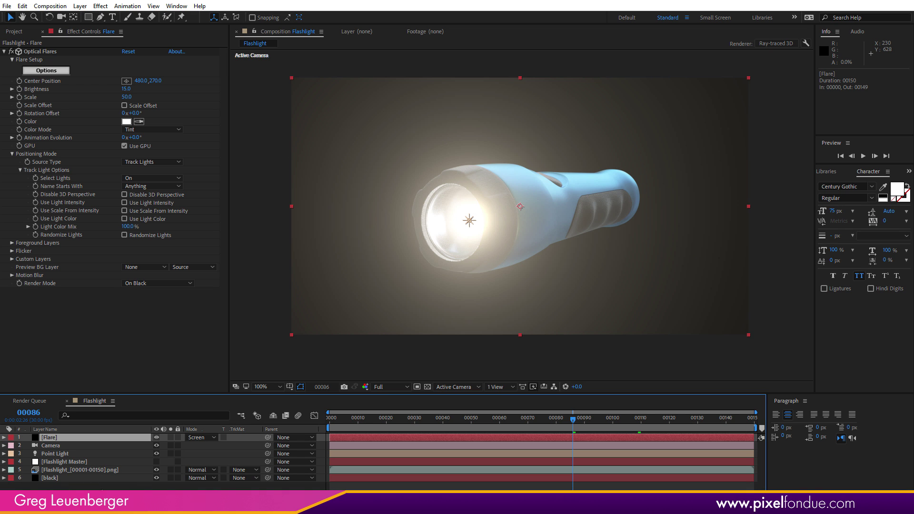
left_click(89, 453)
key("Return")
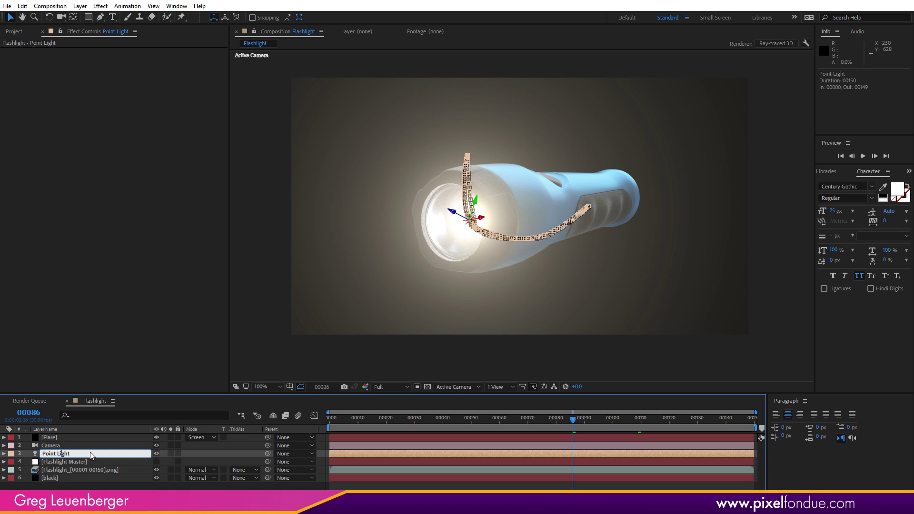
type("A")
key("Return")
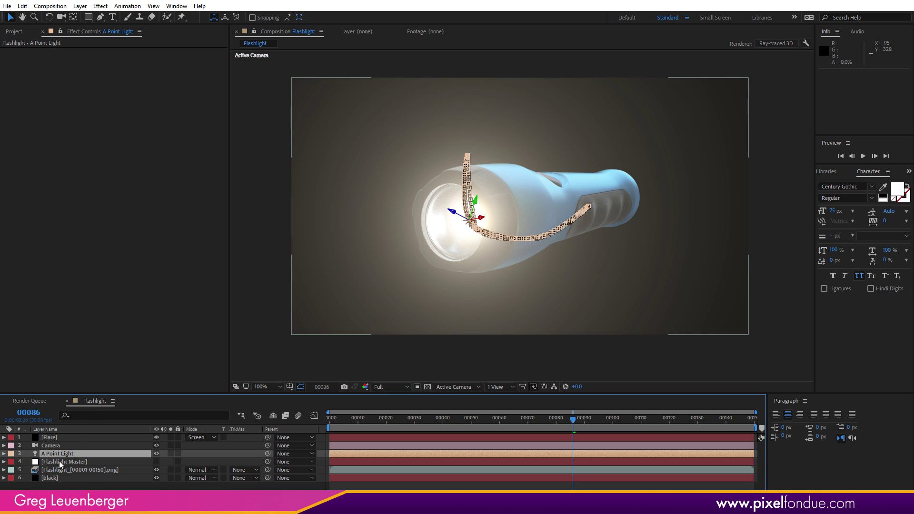
Duplicate A Point Light and rename the copy 'B Point Light'.
key("ctrl+d")
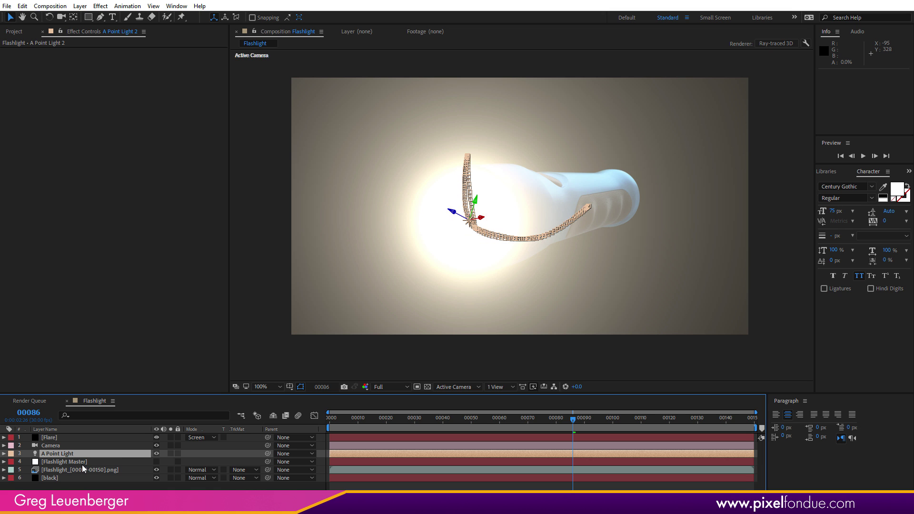
key("Return")
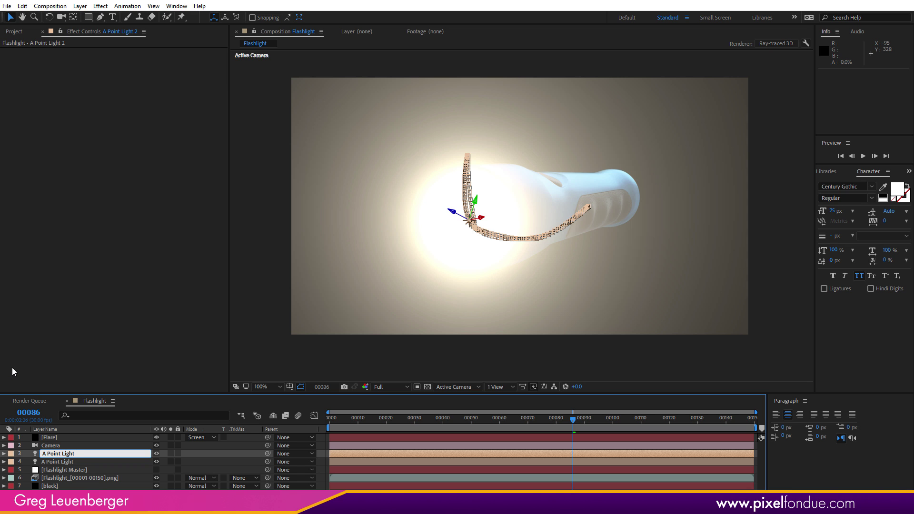
type("B")
key("BackSpace")
key("Delete")
type("B")
key("Return")
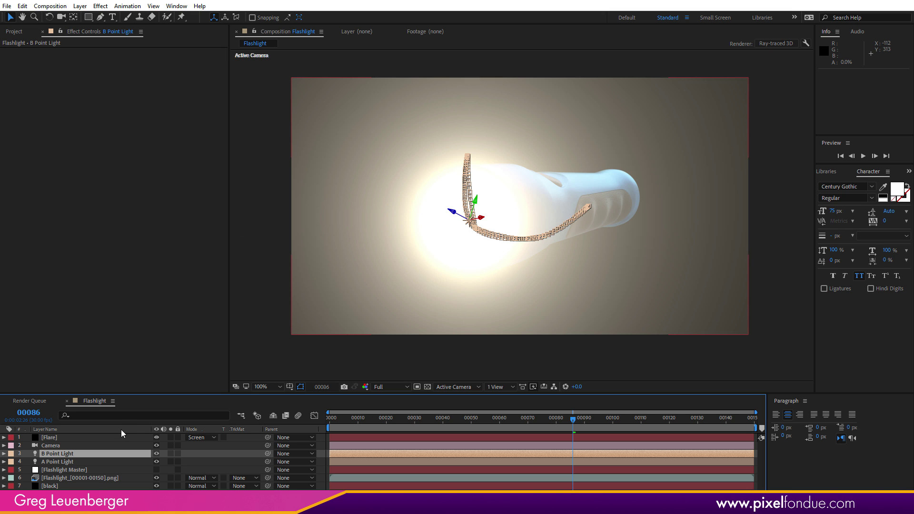
left_click(80, 436)
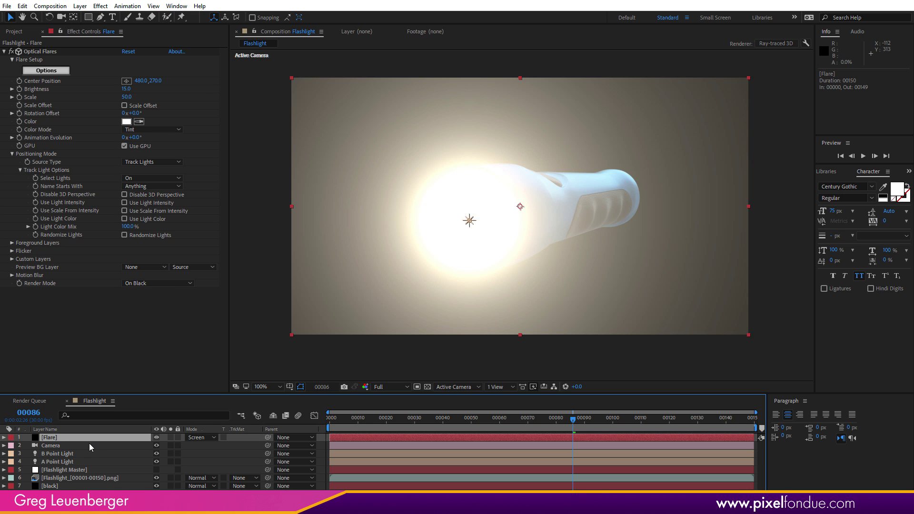
Duplicate the Flare layer, hide the top copy, and set the lower one to track lights starting with A.
key("ctrl+d")
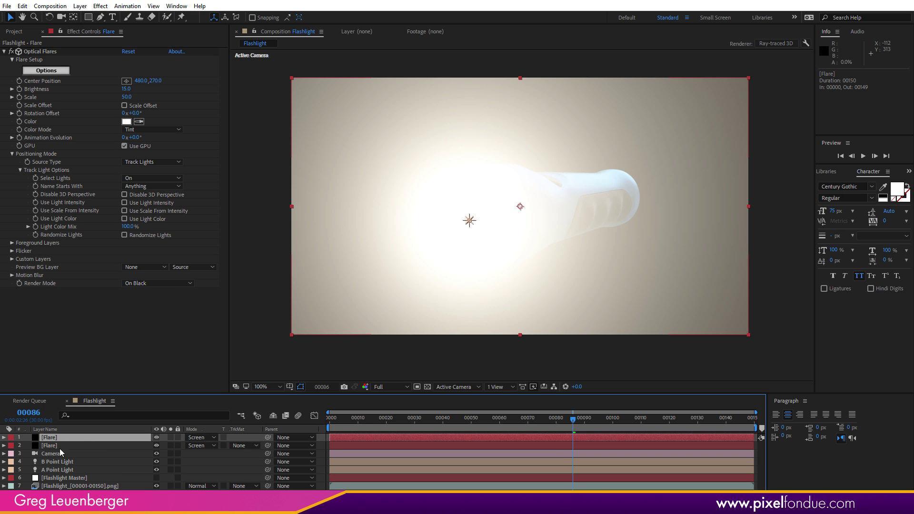
left_click(156, 437)
left_click(95, 446)
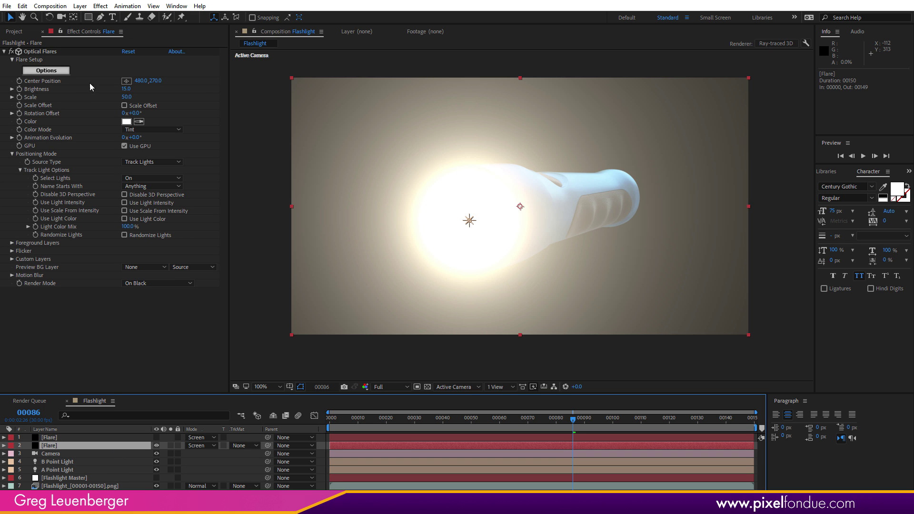
left_click(146, 187)
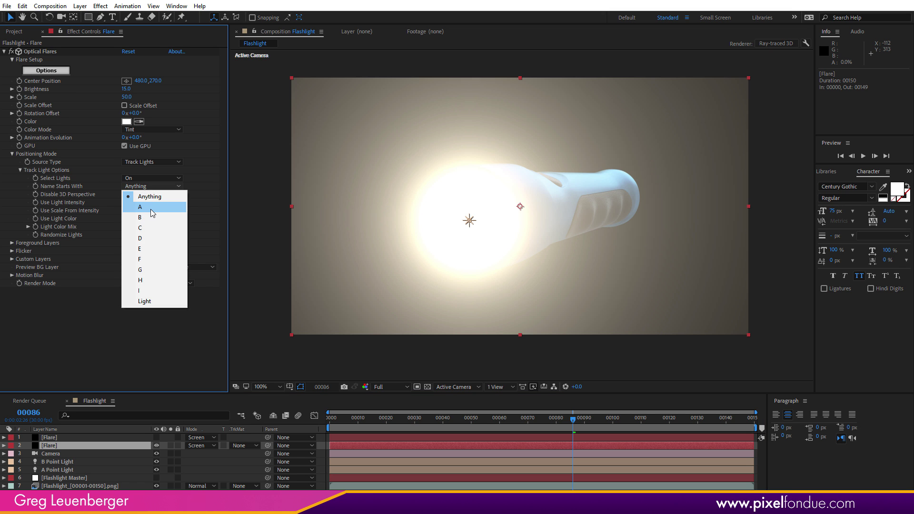
left_click(145, 207)
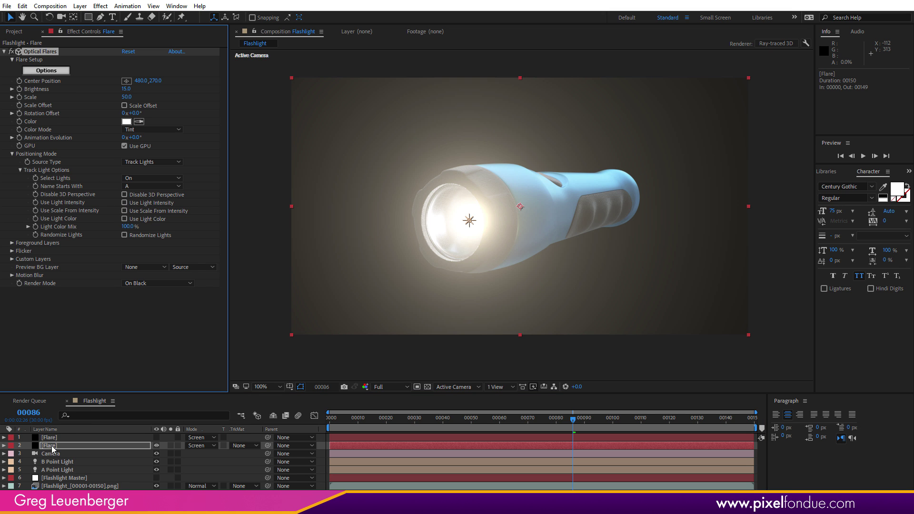
left_click(58, 470)
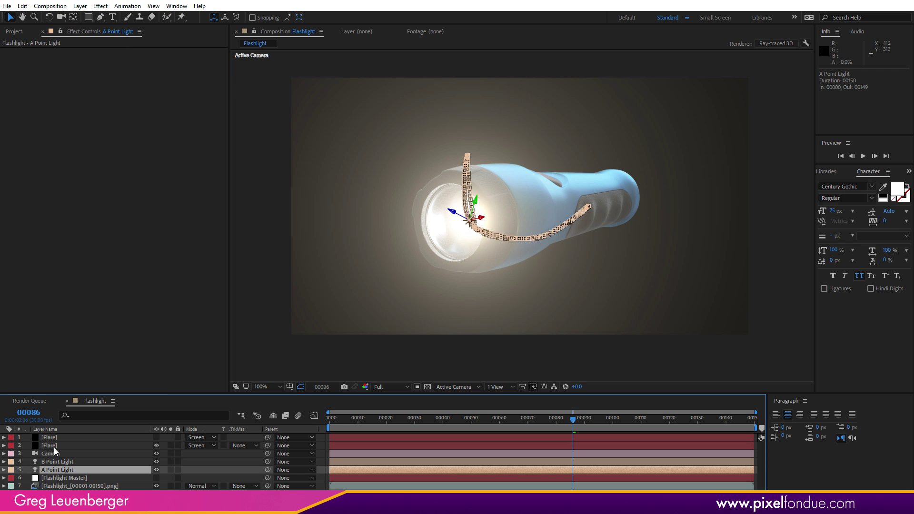
Show the top Flare layer, set Name Starts With to B, and open its flare editor.
left_click(73, 438)
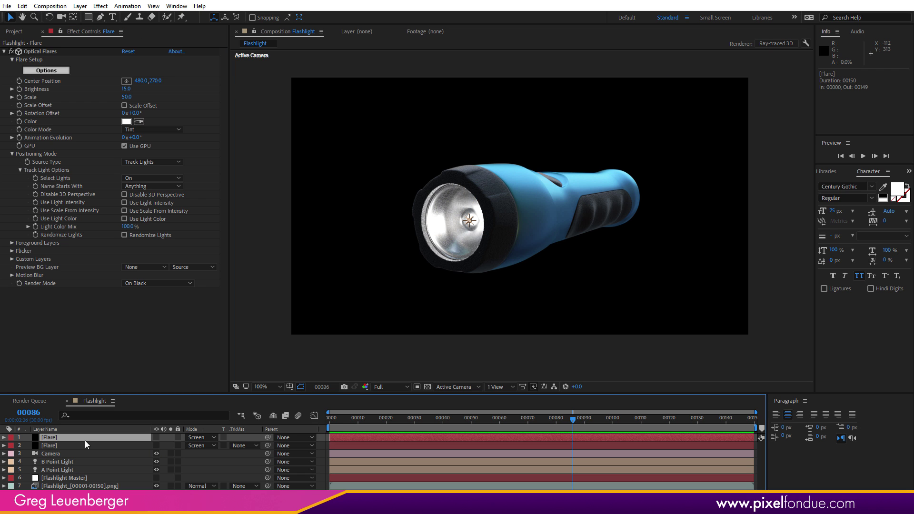
left_click(164, 440)
left_click(157, 438)
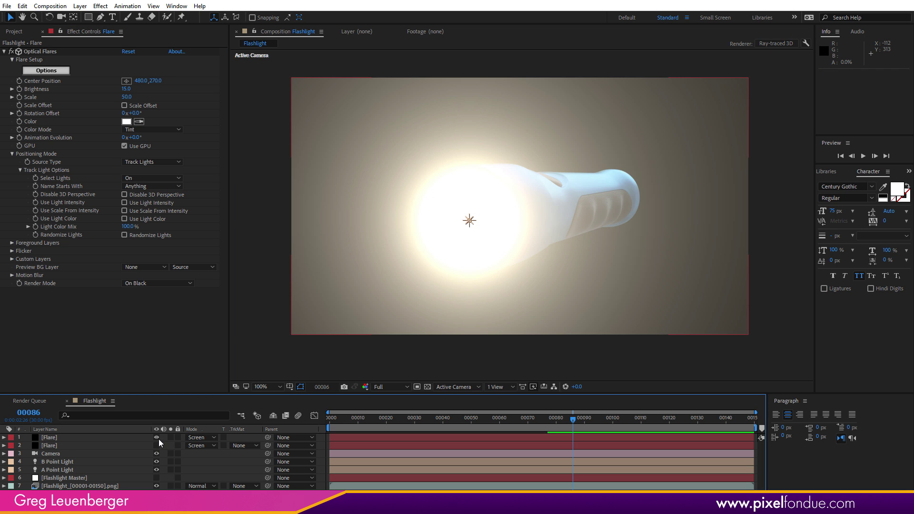
left_click(135, 187)
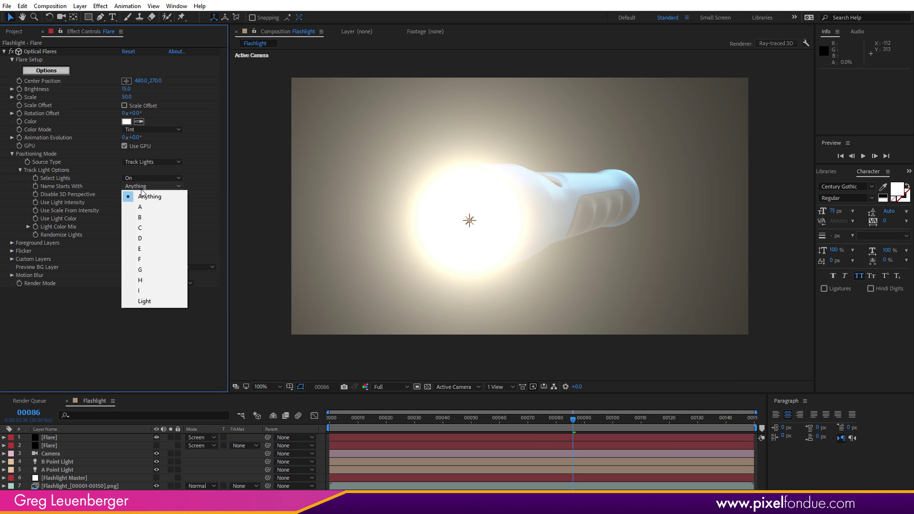
left_click(151, 219)
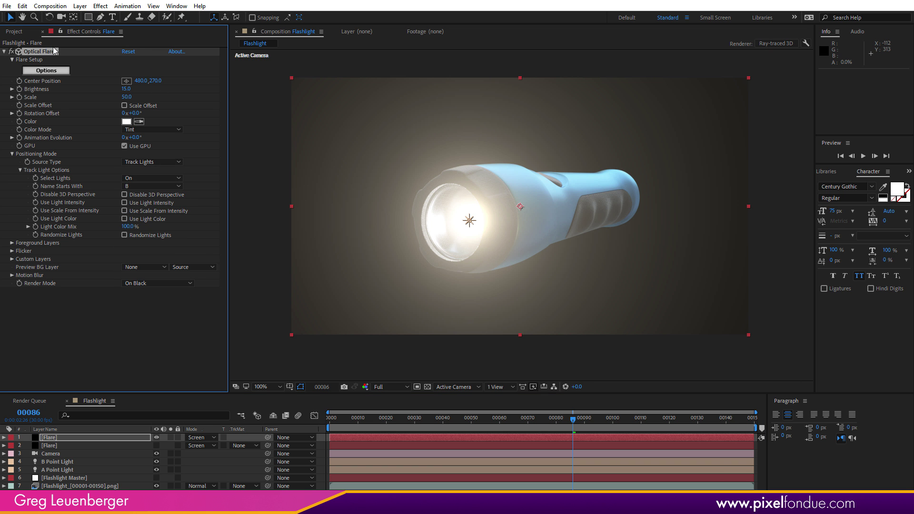
left_click(52, 71)
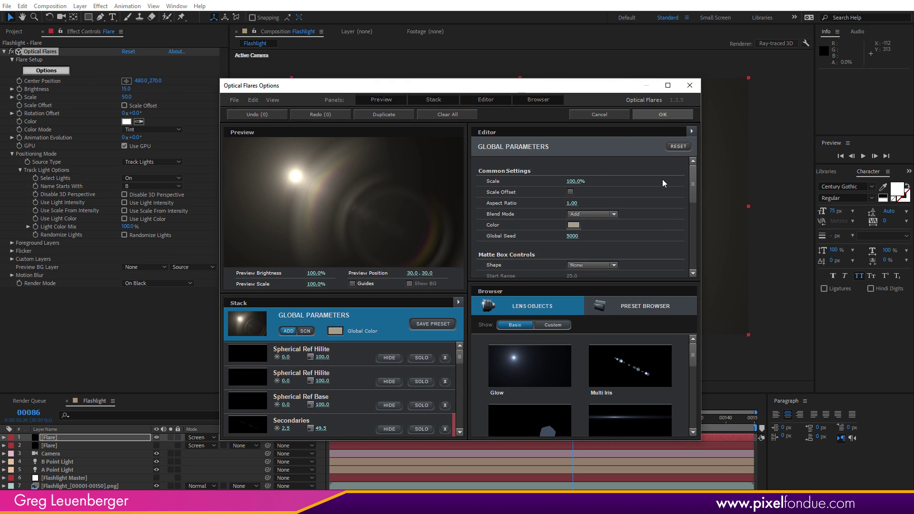
Apply the Blue Spark preset from the Light folder, then toggle the flare layers' visibility to compare.
left_click(643, 306)
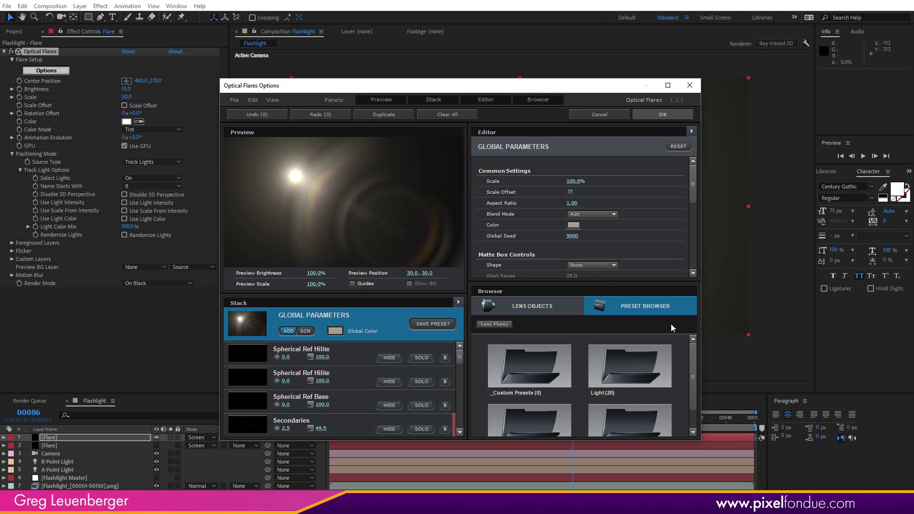
double_click(638, 367)
left_click_drag(693, 350, 693, 355)
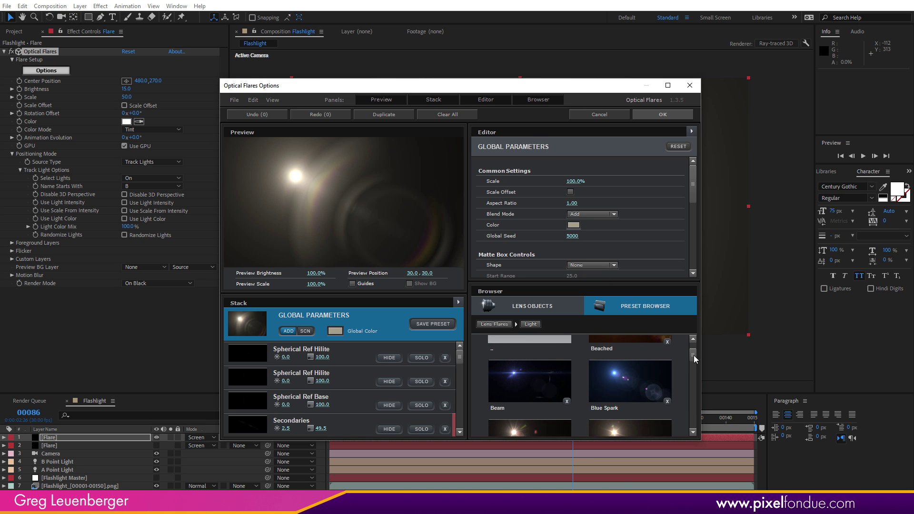
left_click(631, 371)
left_click(657, 114)
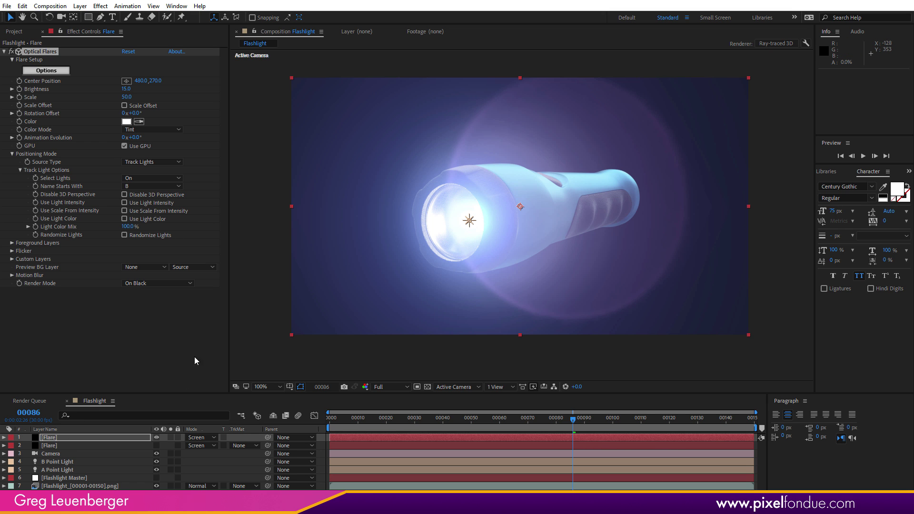
left_click(157, 445)
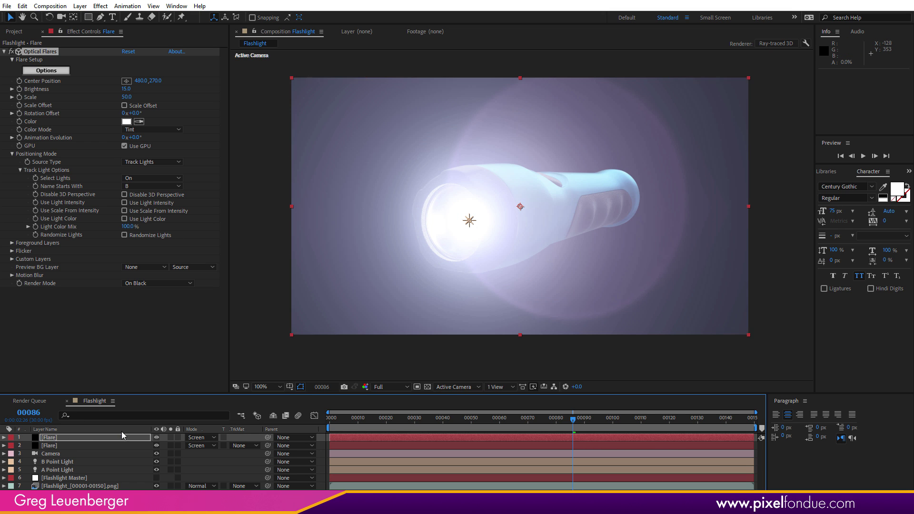
left_click(157, 437)
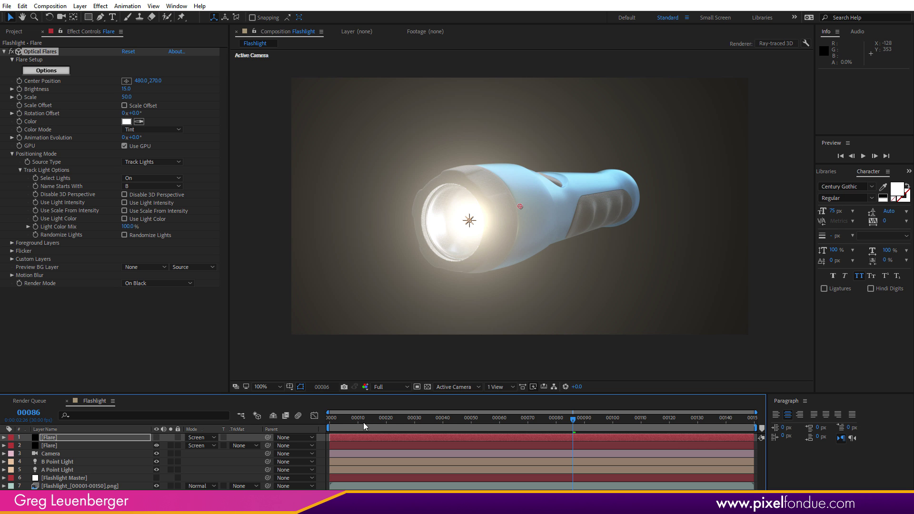
At frame 111, set A Point Light's Position Y to 0.
left_click(460, 419)
left_click(643, 419)
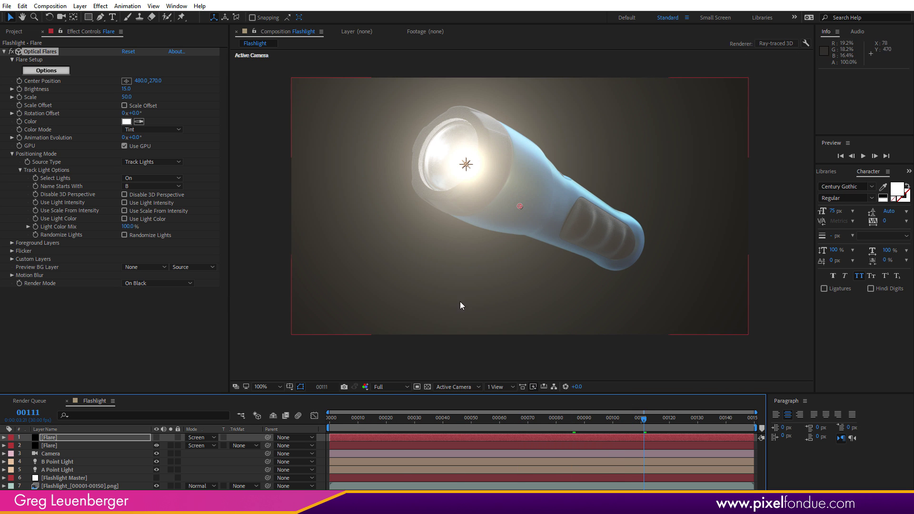
left_click(56, 470)
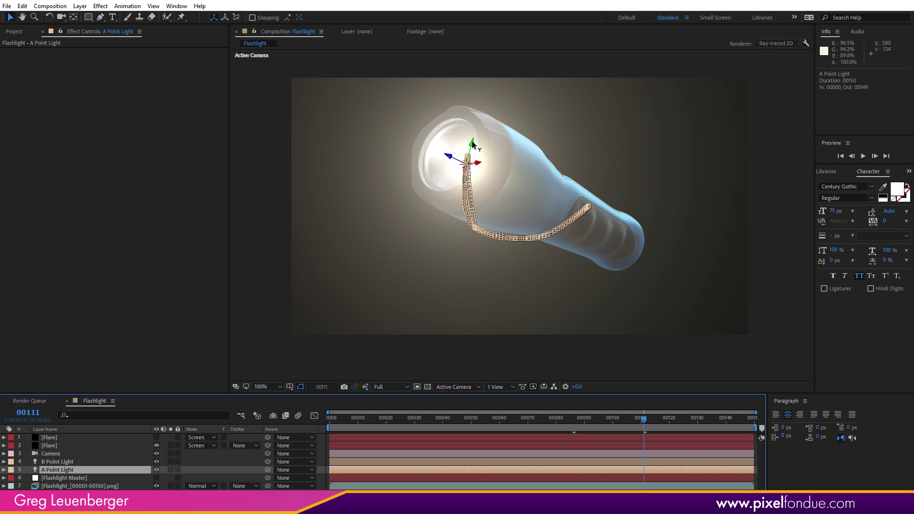
left_click_drag(472, 146, 408, 376)
key("ctrl+z")
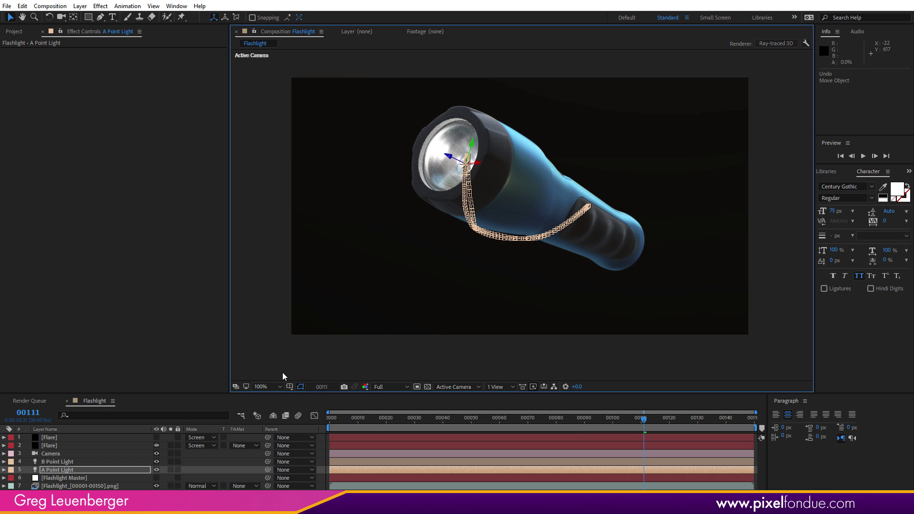
key("p")
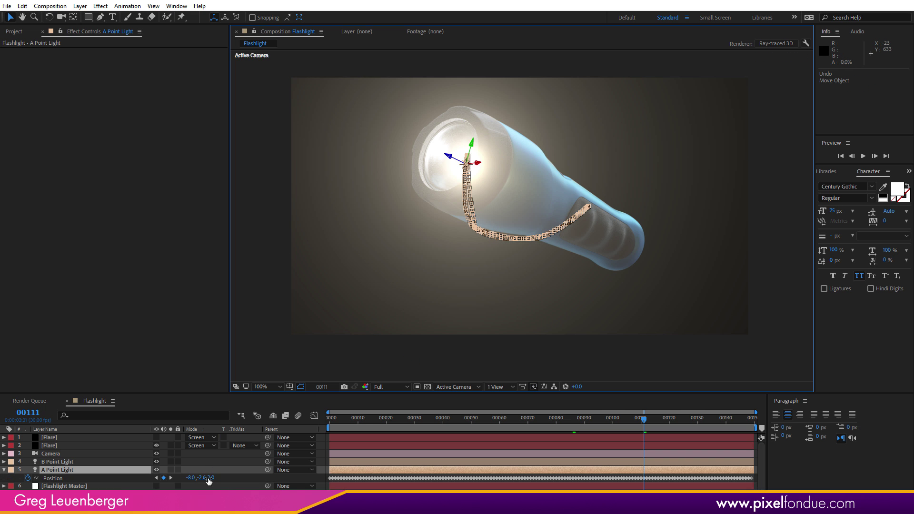
mouse_move(209, 478)
left_mouse_down()
mouse_move(222, 477)
mouse_move(214, 484)
left_mouse_up()
left_click(207, 478)
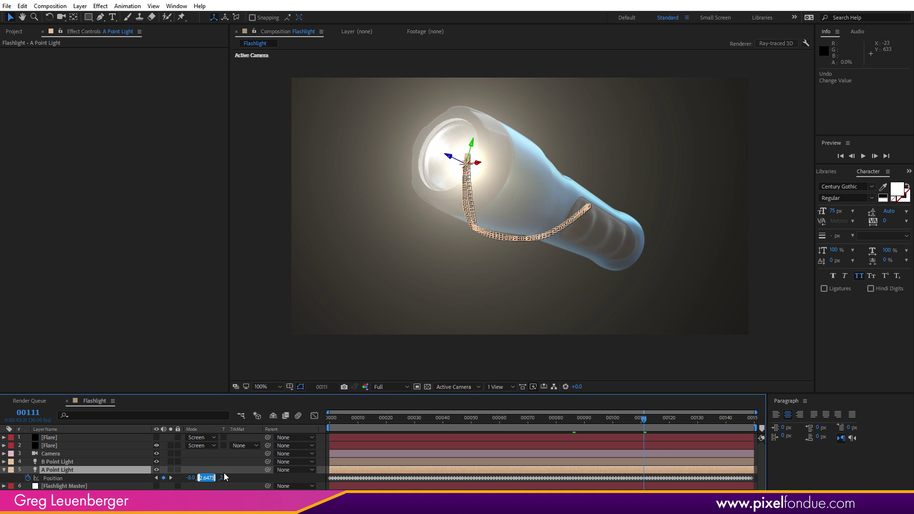
type("0")
key("Return")
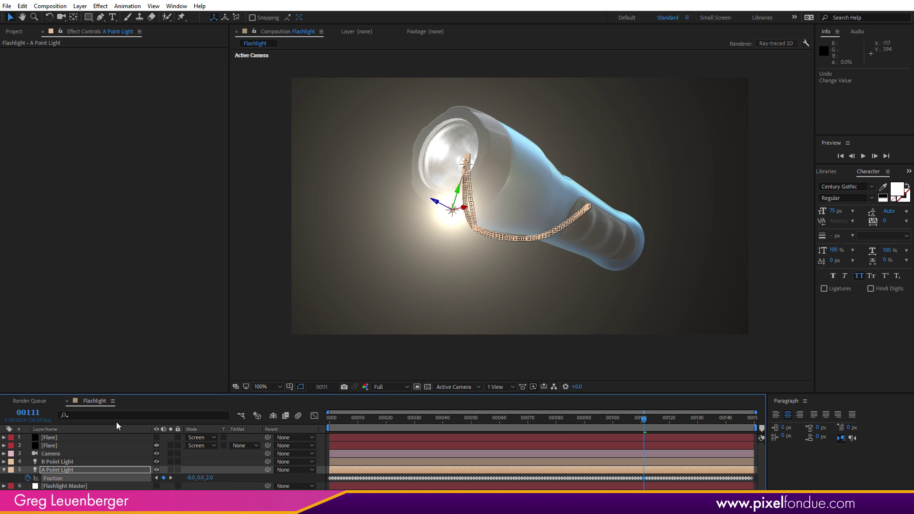
Show the top flare layer again and set B Point Light's Position Y to -5.
left_click(157, 438)
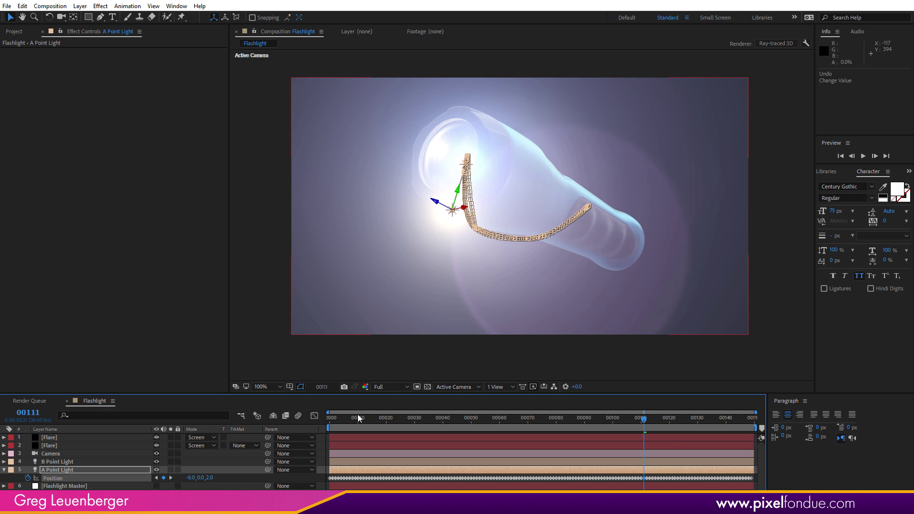
left_click(73, 438)
key("p")
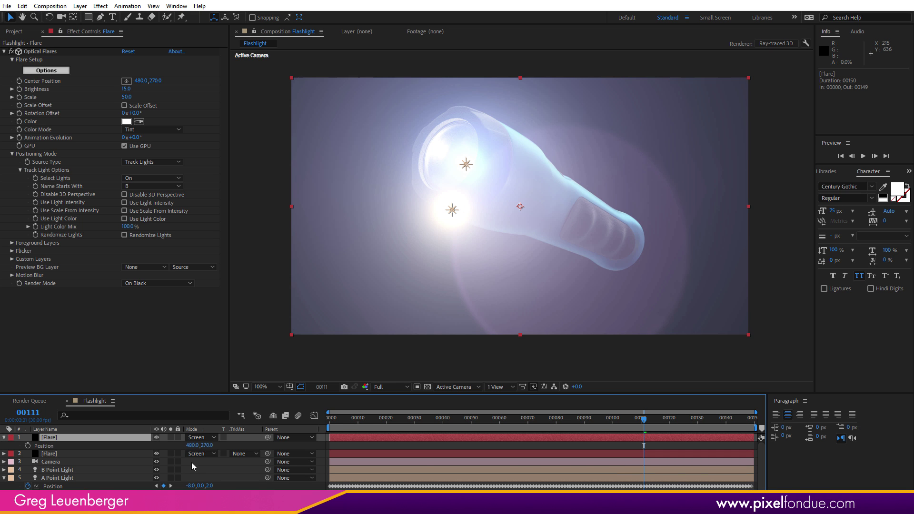
left_click(71, 471)
key("p")
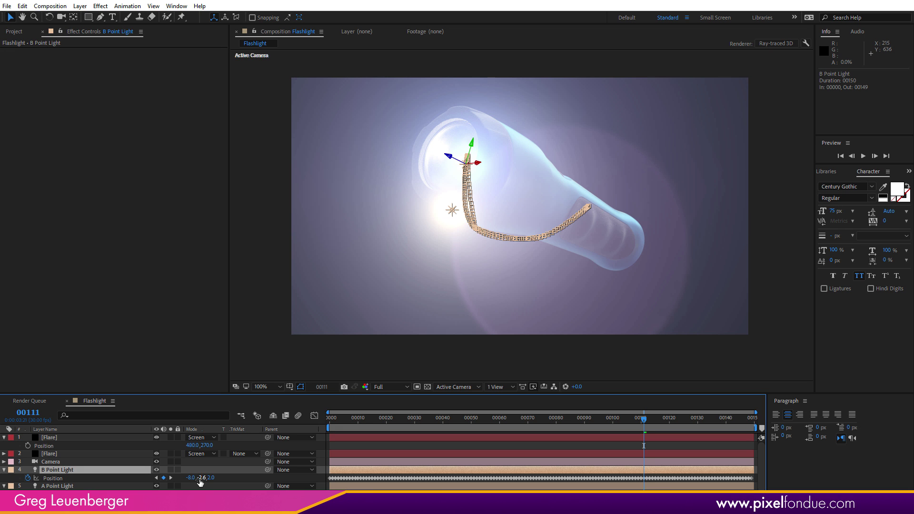
left_click(202, 478)
type("-5")
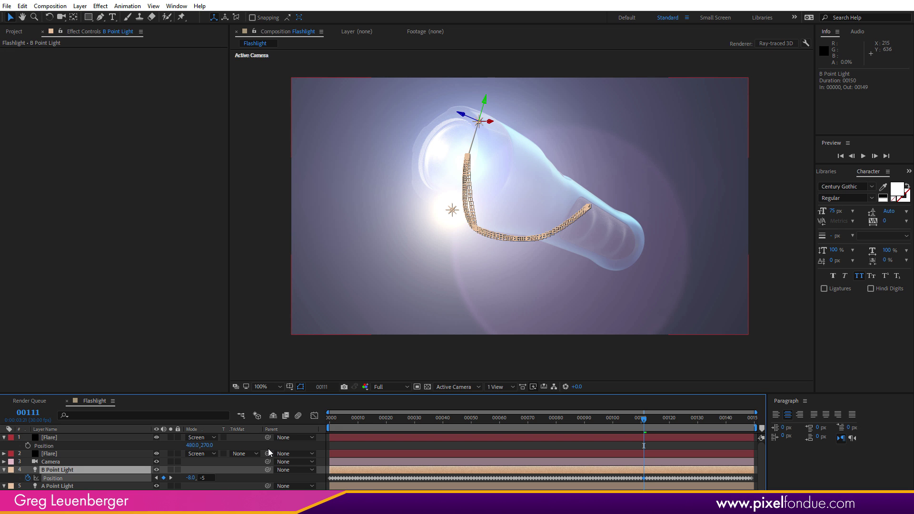
key("Return")
Deselect, collapse the top flare's Position row, and select the second flare layer and light B.
left_click(326, 342)
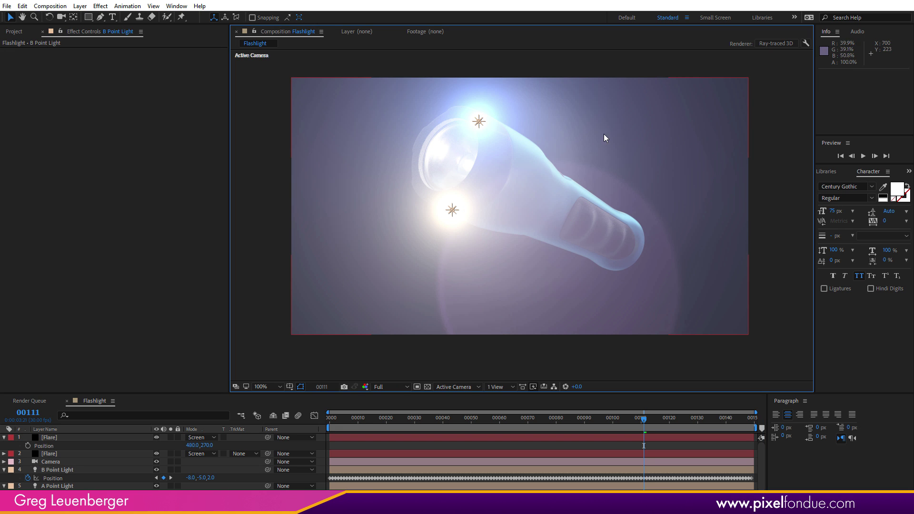
left_click(55, 437)
key("p")
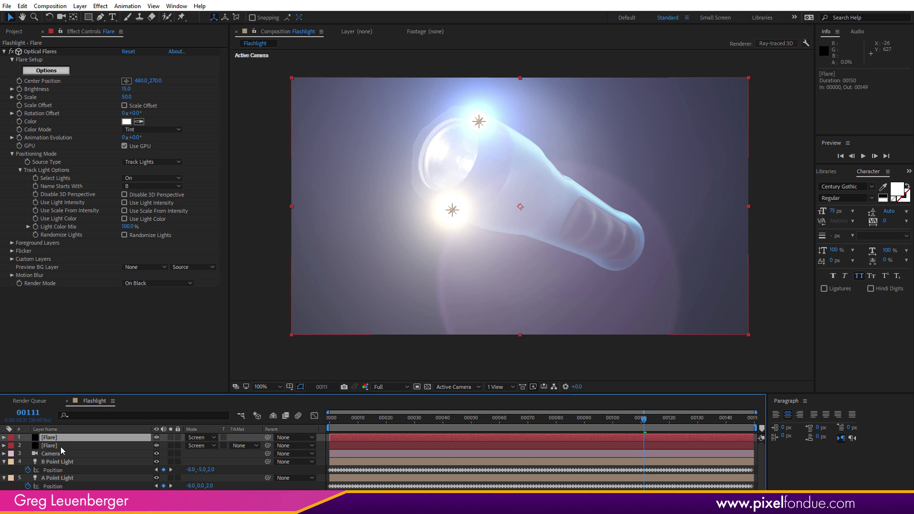
left_click(61, 446)
left_click(67, 461)
Collapse both lights' Position rows and scrub the animation forward, then back to frame 22.
key("p")
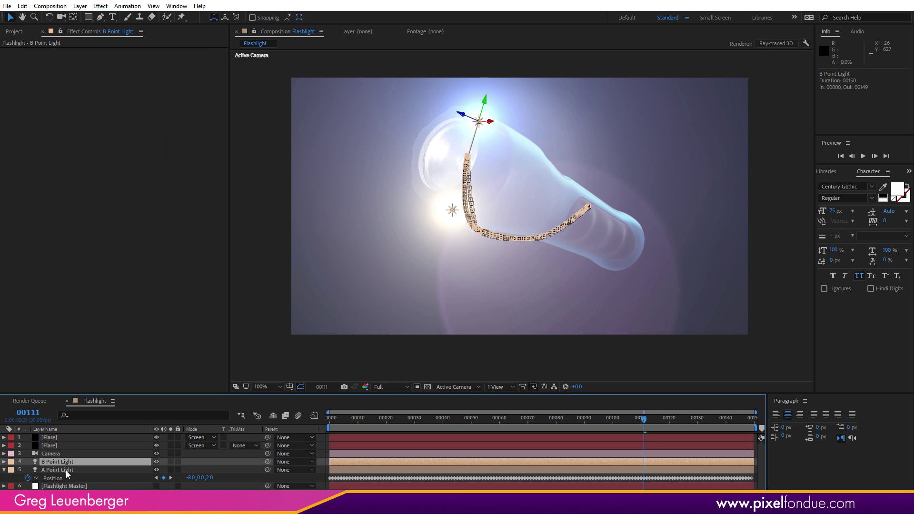
left_click(72, 469)
key("p")
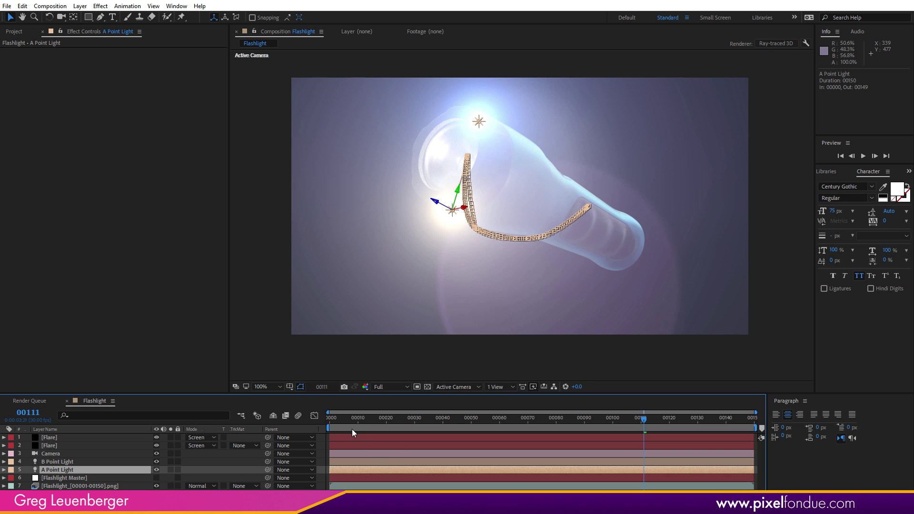
left_click_drag(377, 419, 732, 421)
left_click_drag(598, 419, 391, 458)
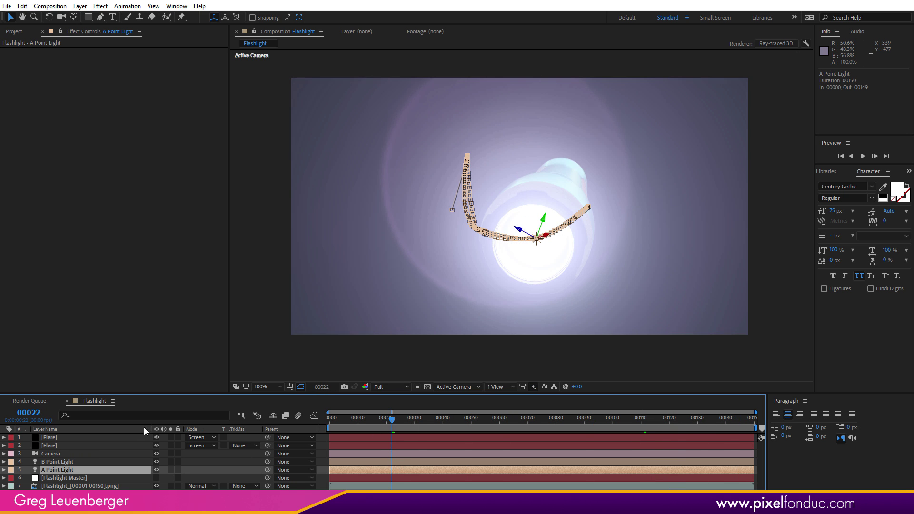